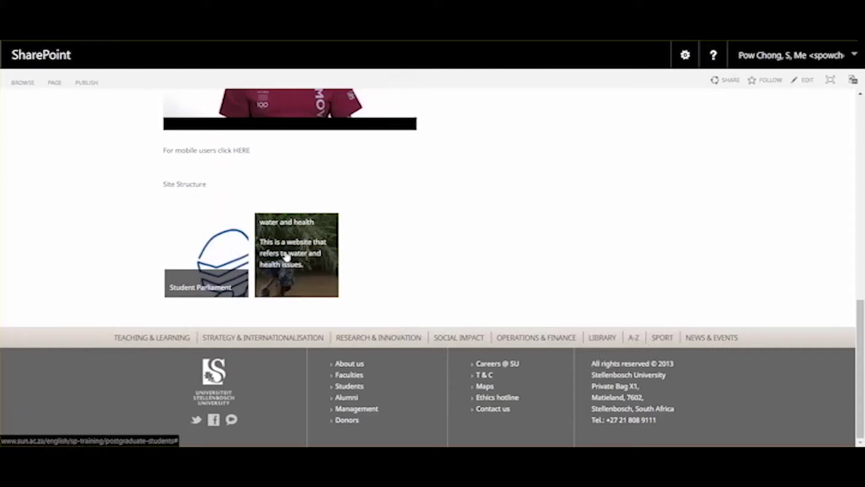
# - Open the site contents and search the apps that can be added for "navigation"
pyautogui.moveTo(194, 247)
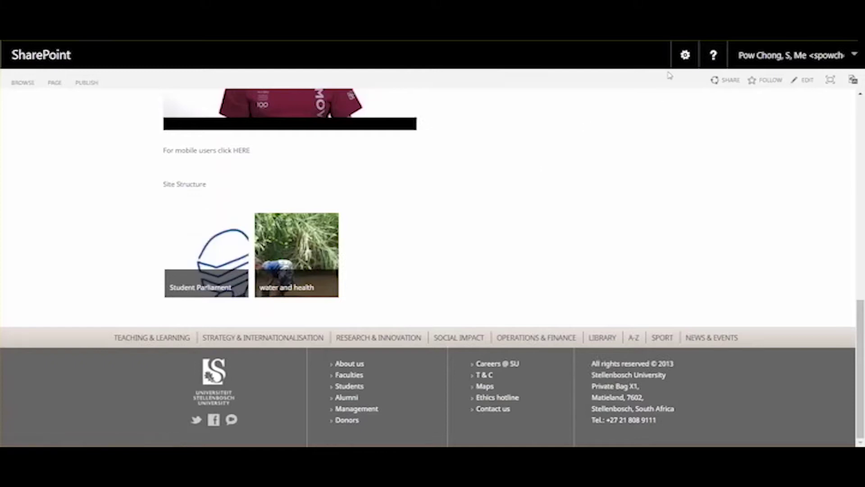
pyautogui.click(677, 64)
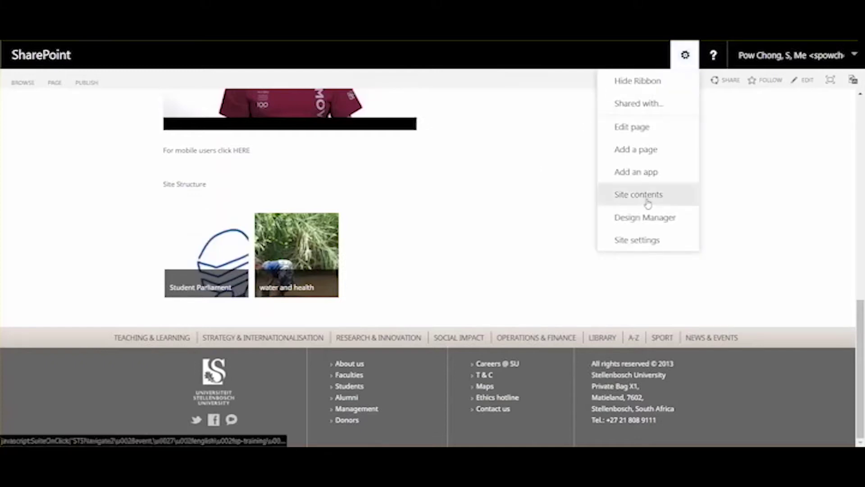
pyautogui.click(647, 198)
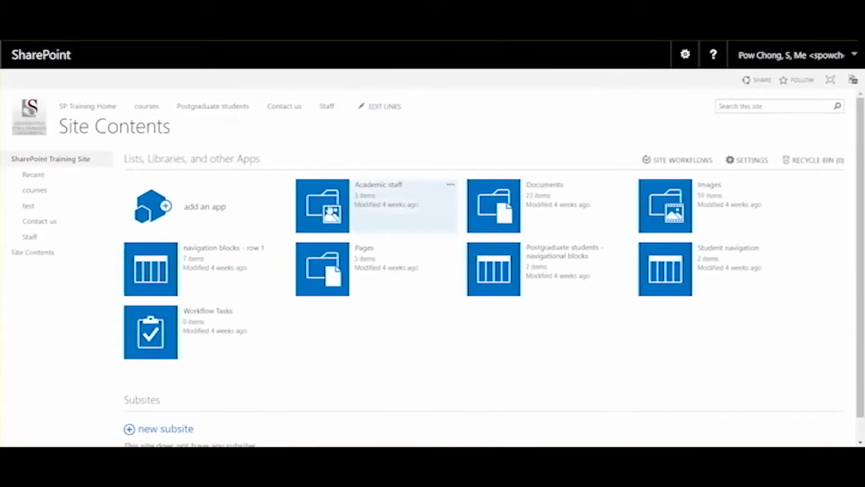
pyautogui.click(210, 202)
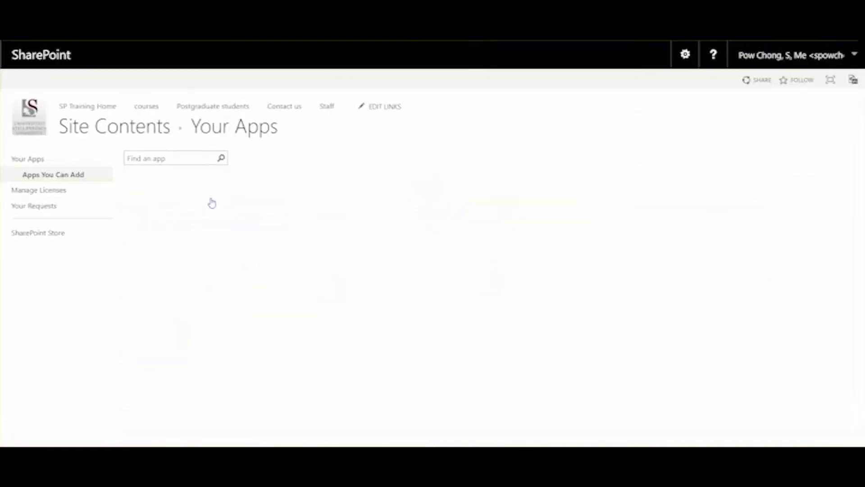
pyautogui.click(198, 155)
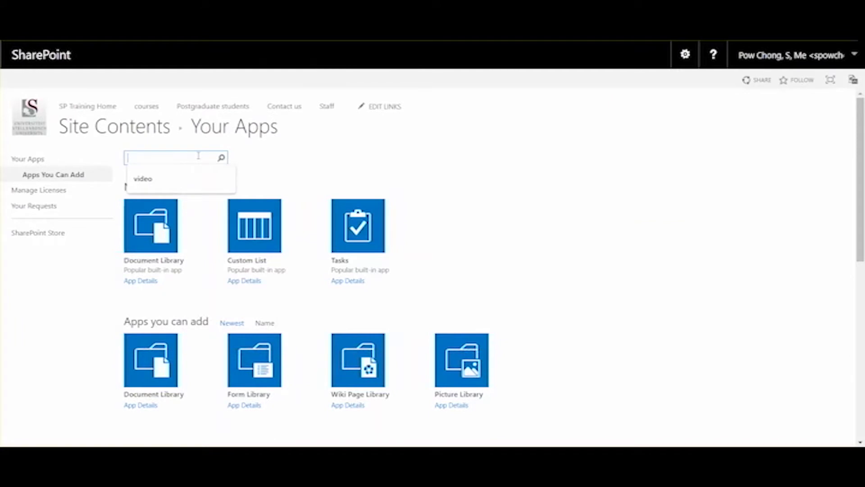
pyautogui.write('navigation')
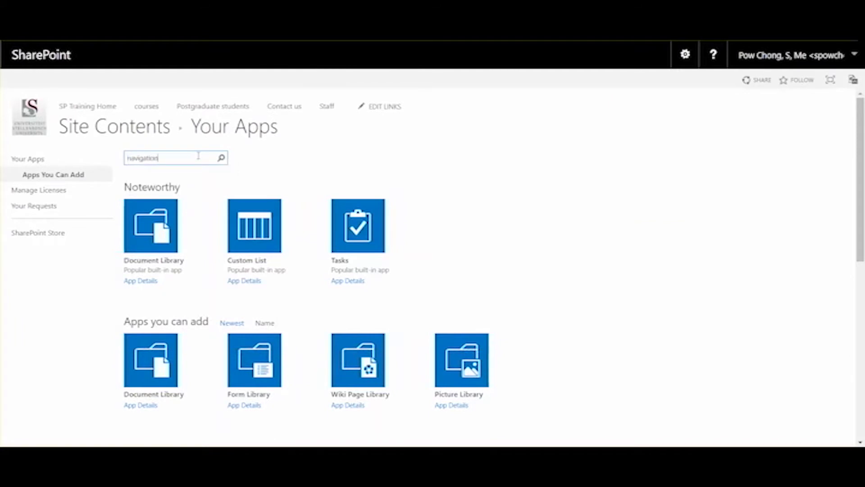
pyautogui.press('Return')
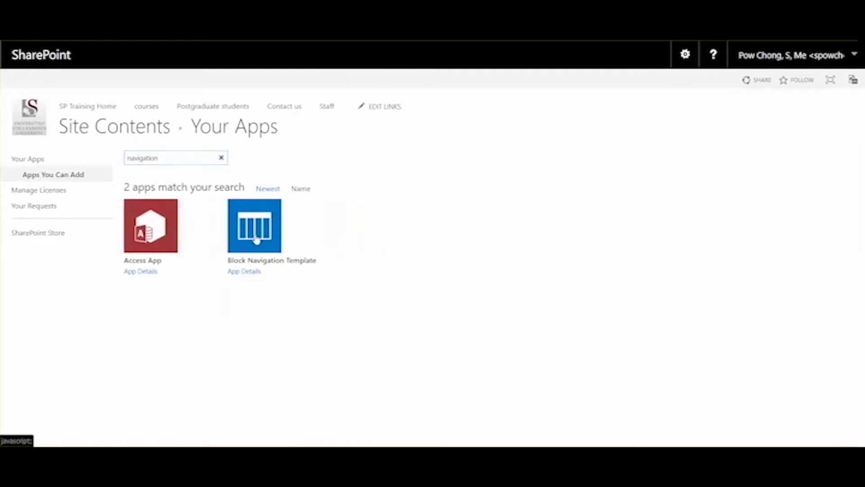
# - Add a Block Navigation Template app named "homepage navigation" to the site
pyautogui.click(256, 240)
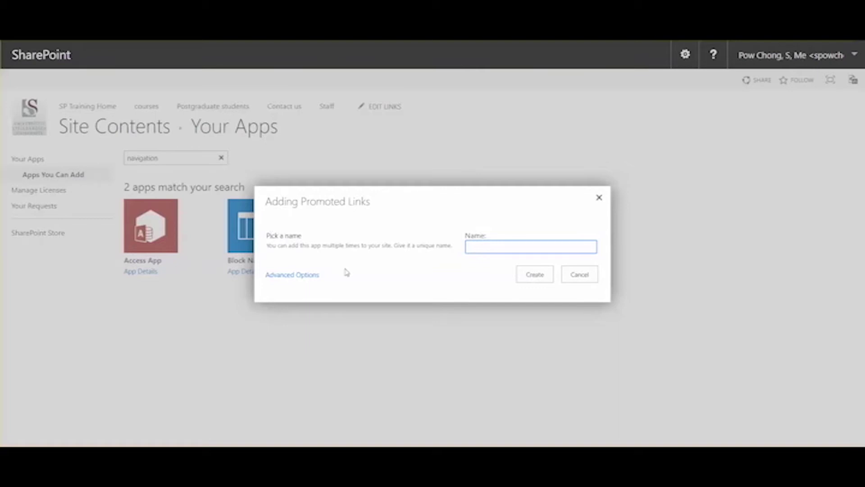
pyautogui.write('homepage navigation')
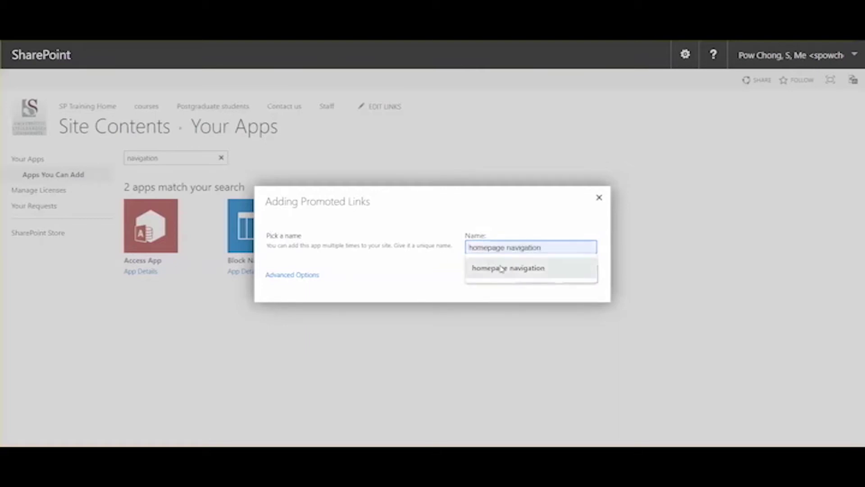
pyautogui.click(502, 269)
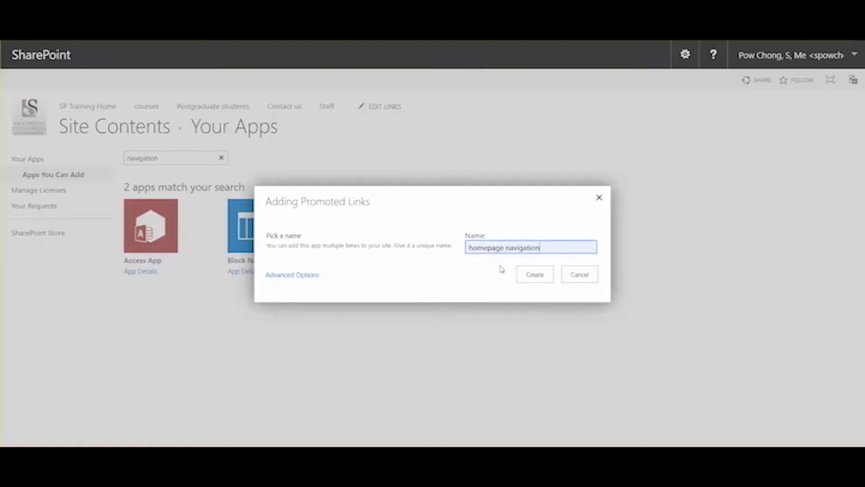
pyautogui.click(536, 275)
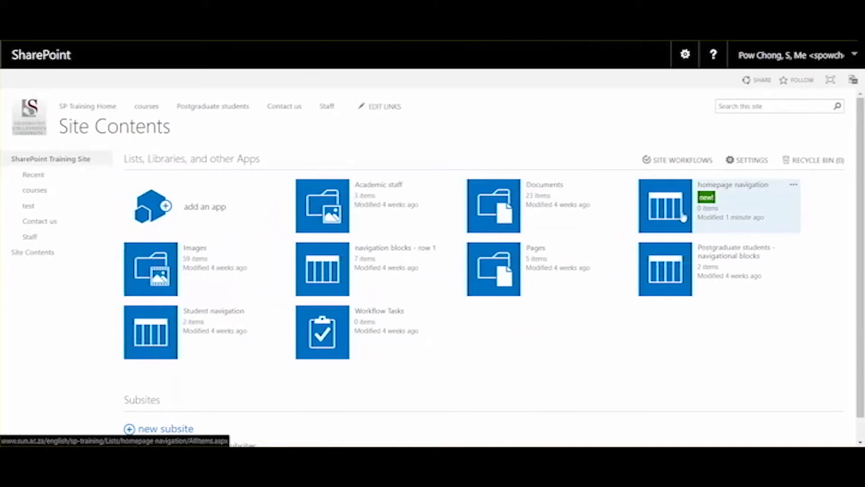
# - Start a new item in the homepage navigation list and title it "Annual Report"
pyautogui.click(684, 218)
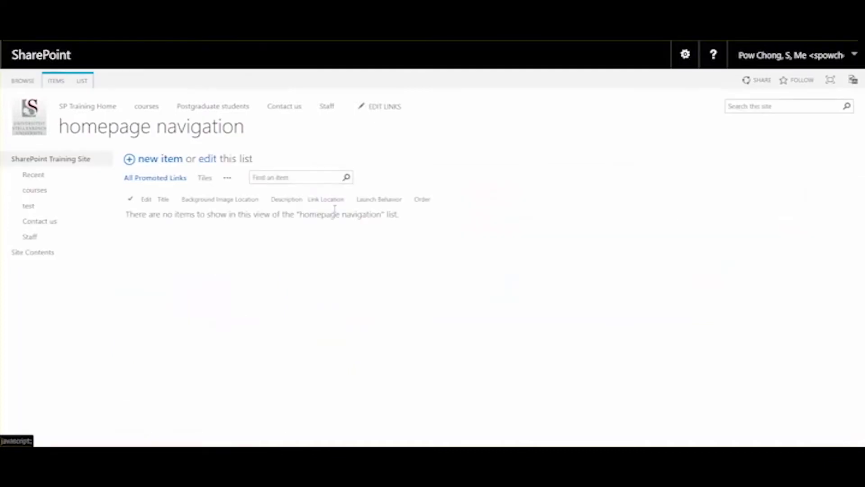
pyautogui.click(156, 162)
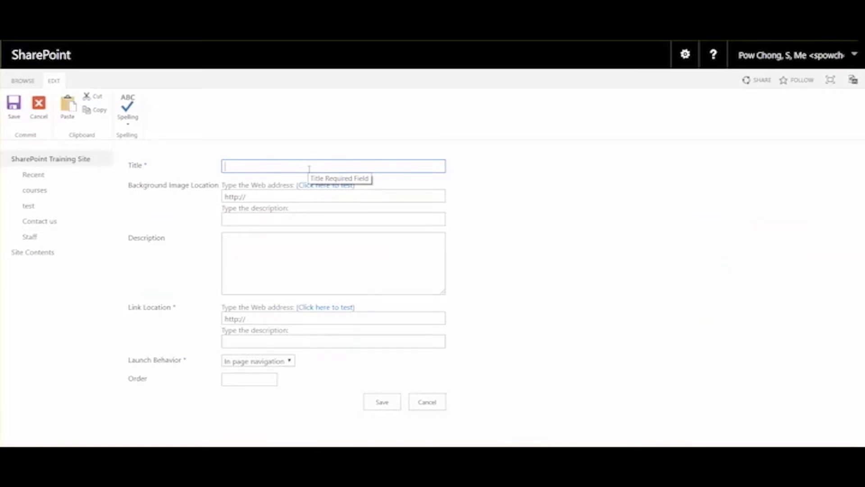
pyautogui.write('Annual Report 2011')
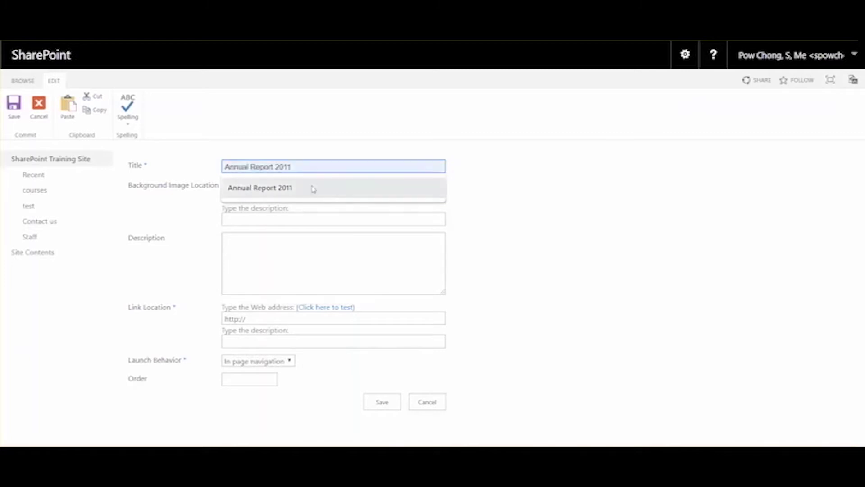
pyautogui.click(313, 188)
pyautogui.doubleClick(276, 166)
pyautogui.press('BackSpace')
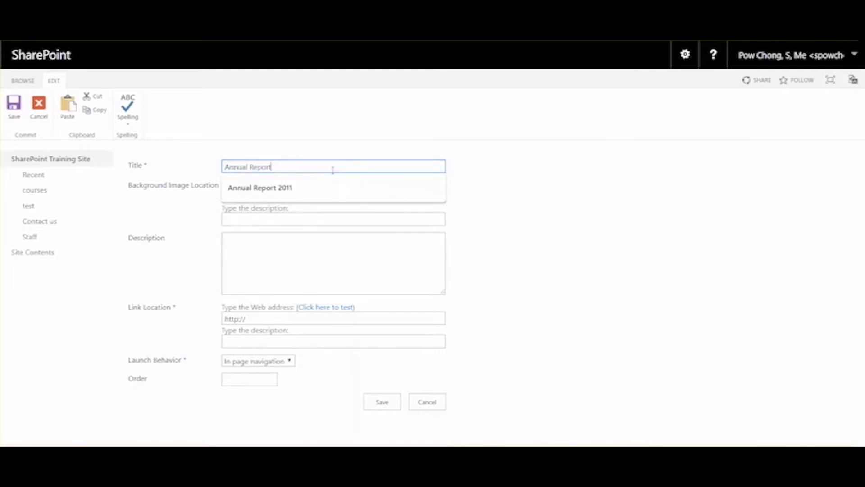
pyautogui.click(602, 210)
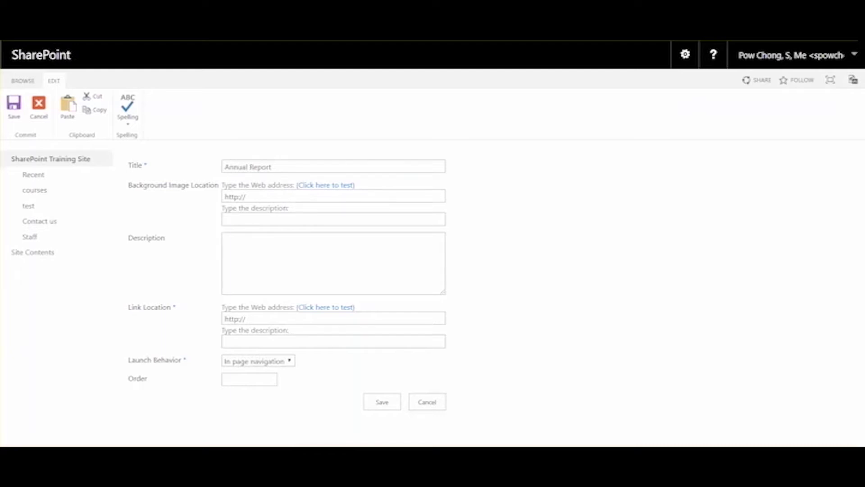
# - Open the site's Images library from the site contents
pyautogui.click(685, 54)
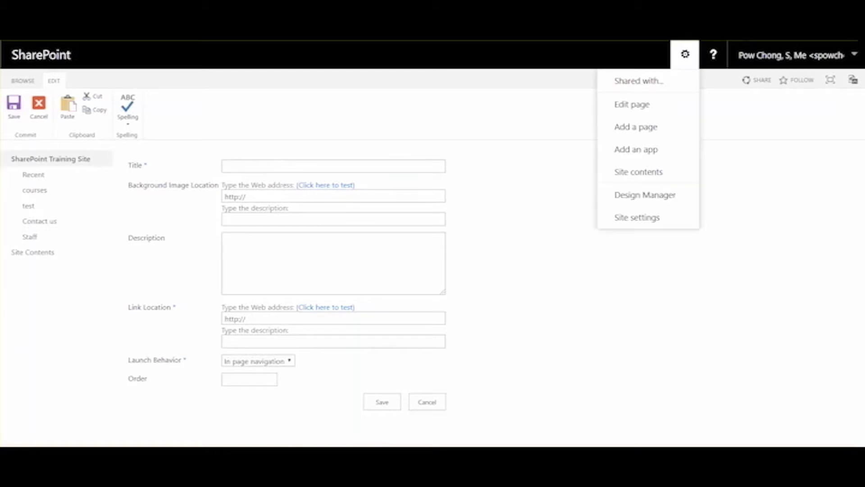
pyautogui.click(667, 181)
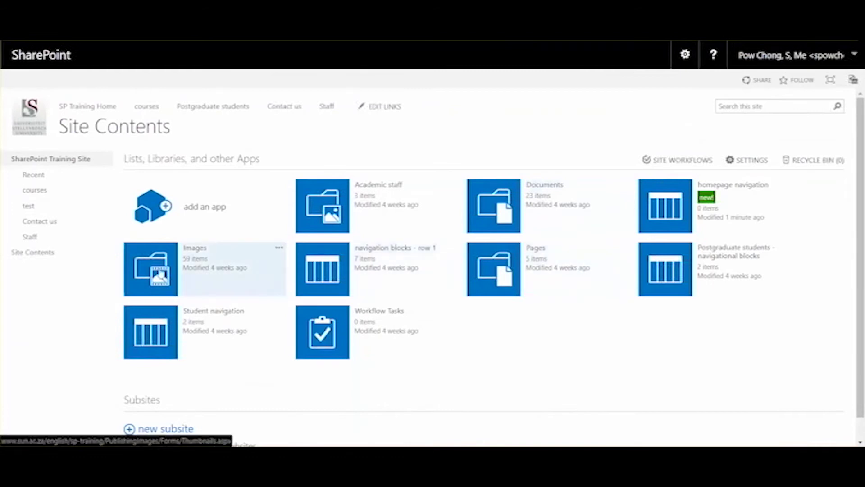
pyautogui.click(160, 272)
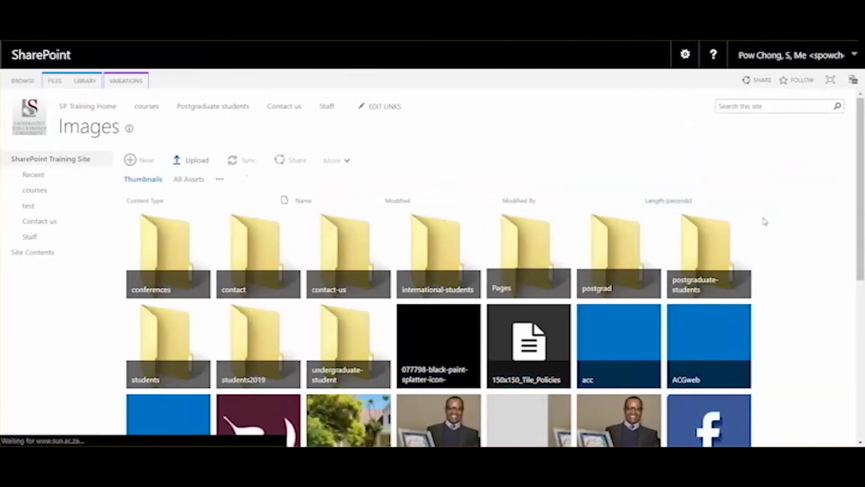
# - Show the details of the 150x150_Tile_Policies image and copy its web address
pyautogui.scroll(-3, 535, 185)
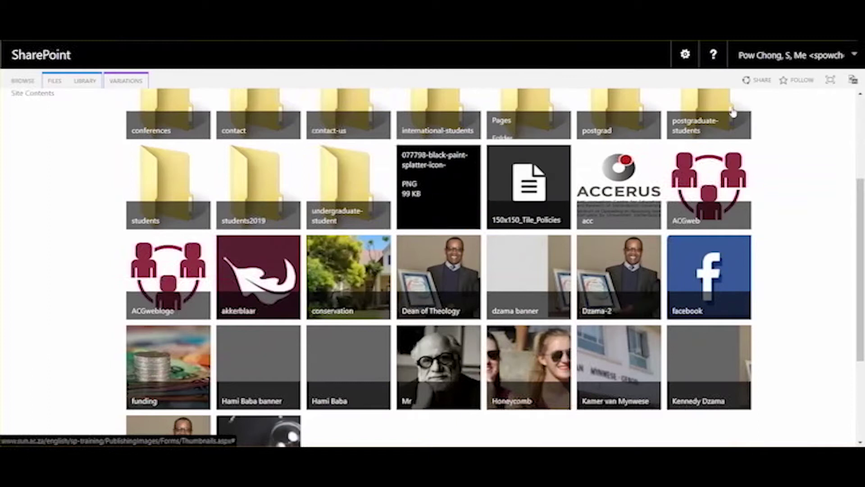
pyautogui.moveTo(862, 203); pyautogui.dragTo(862, 146)
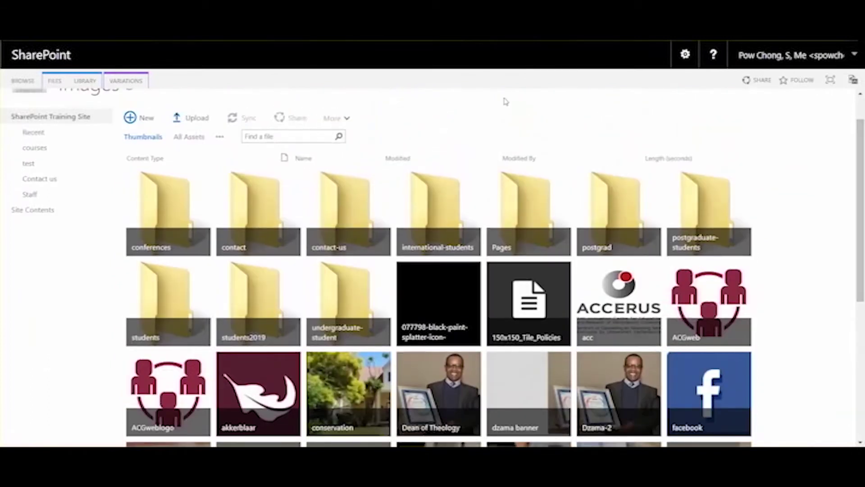
pyautogui.scroll(2, 504, 100)
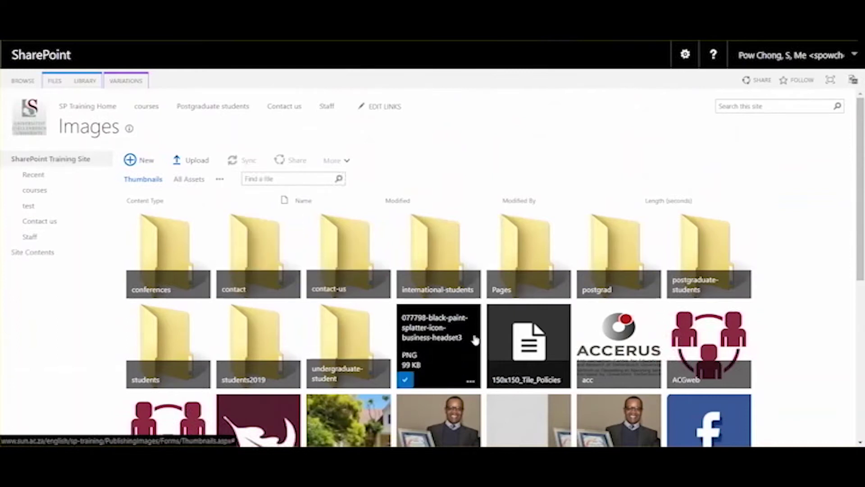
pyautogui.moveTo(559, 383)
pyautogui.click(559, 383)
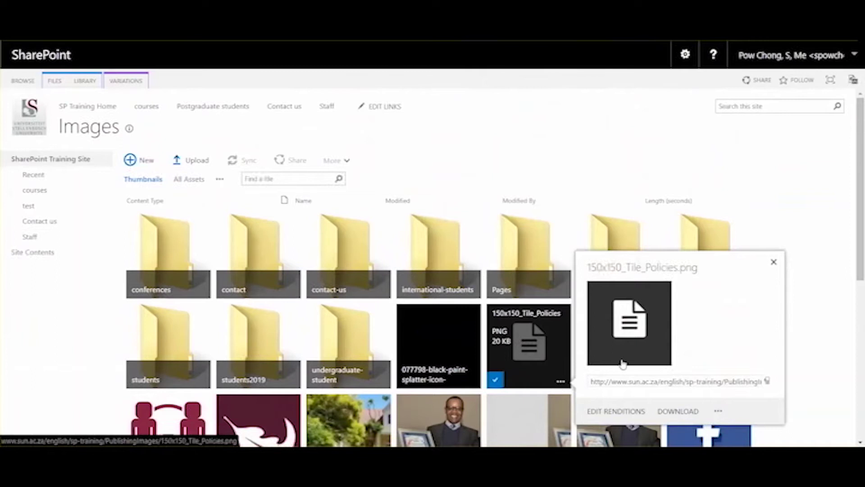
pyautogui.click(640, 382)
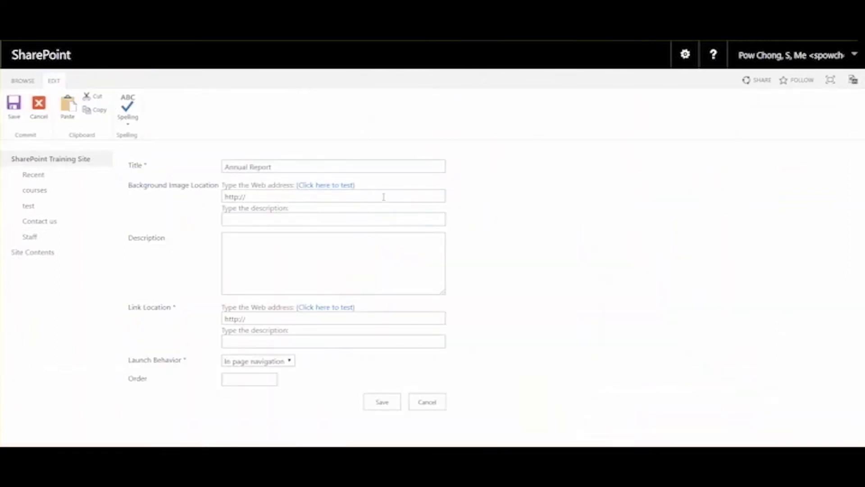
# - Replace the new item's background image address with the copied 150x150_Tile_Policies.png address
pyautogui.click(384, 197)
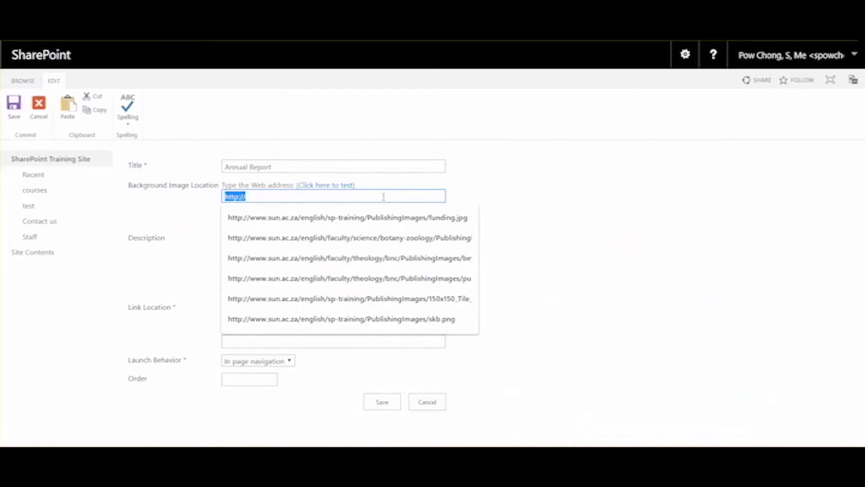
pyautogui.press('BackSpace')
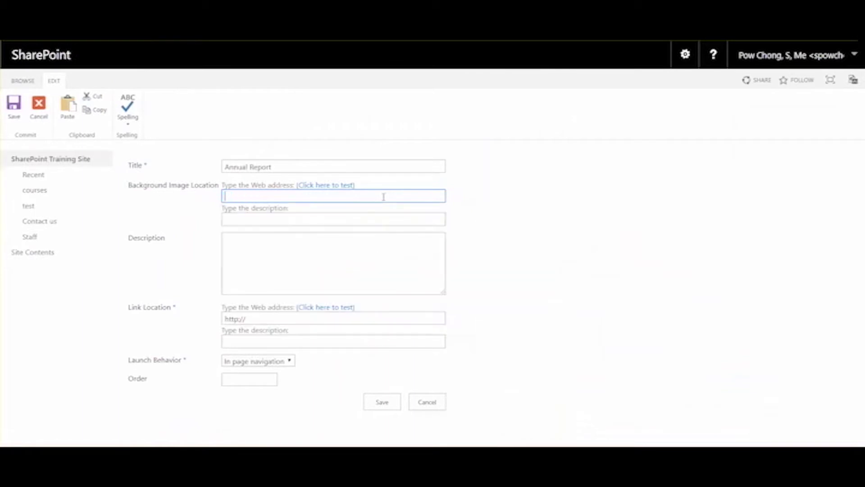
pyautogui.hotkey('ctrl', 'v')
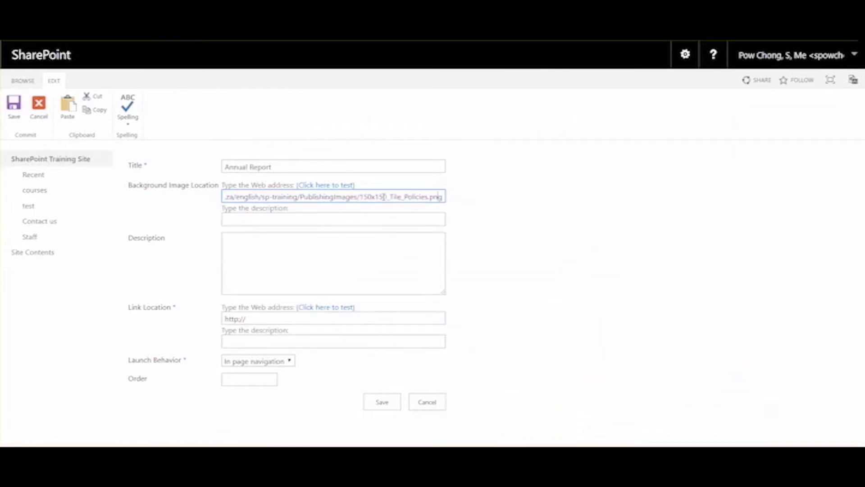
pyautogui.press('Home')
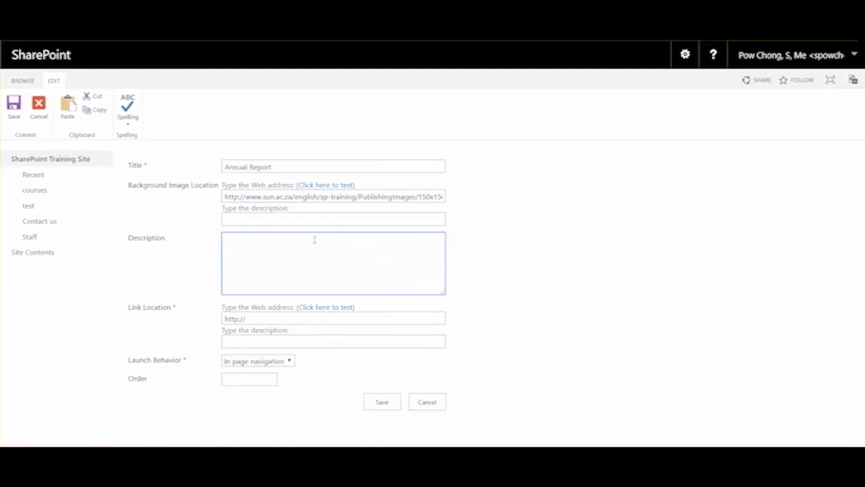
# - Enter "Read up on the latest annual report." as the item's description
pyautogui.write('Read up on the latest annual report.')
pyautogui.click(364, 323)
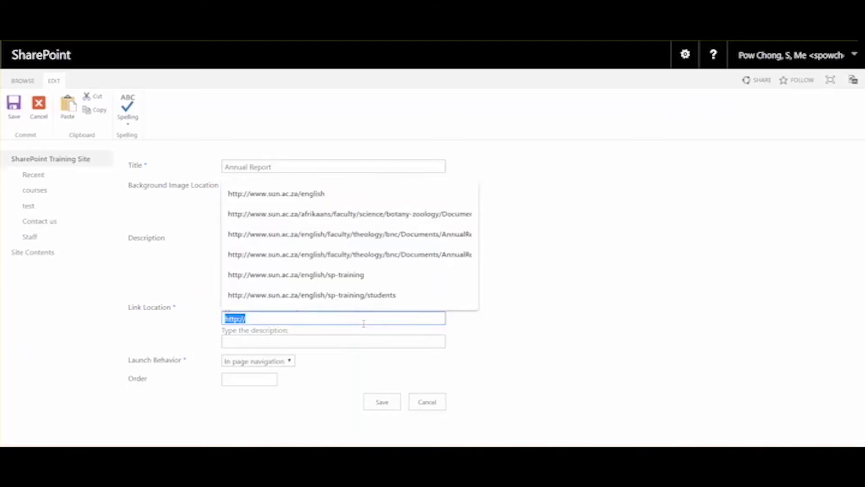
pyautogui.click(531, 359)
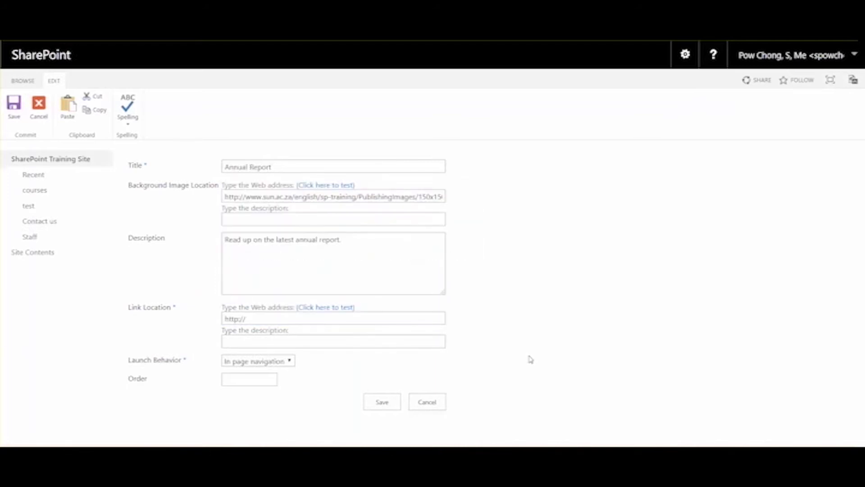
# - Copy the web address of the "annual report. test" document in the Documents library
pyautogui.click(320, 319)
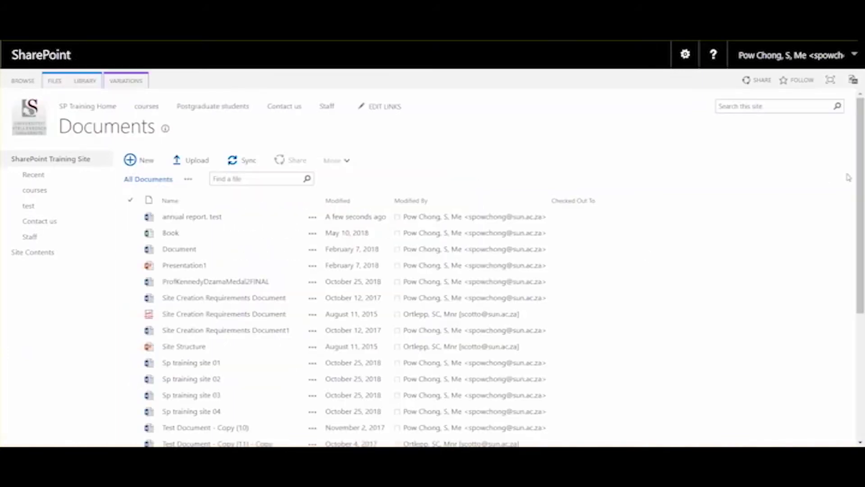
pyautogui.click(314, 219)
pyautogui.click(312, 218)
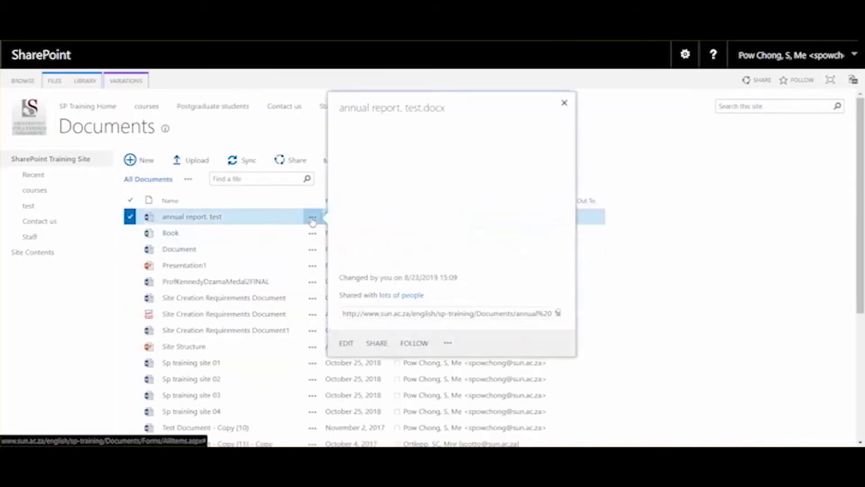
pyautogui.click(443, 312)
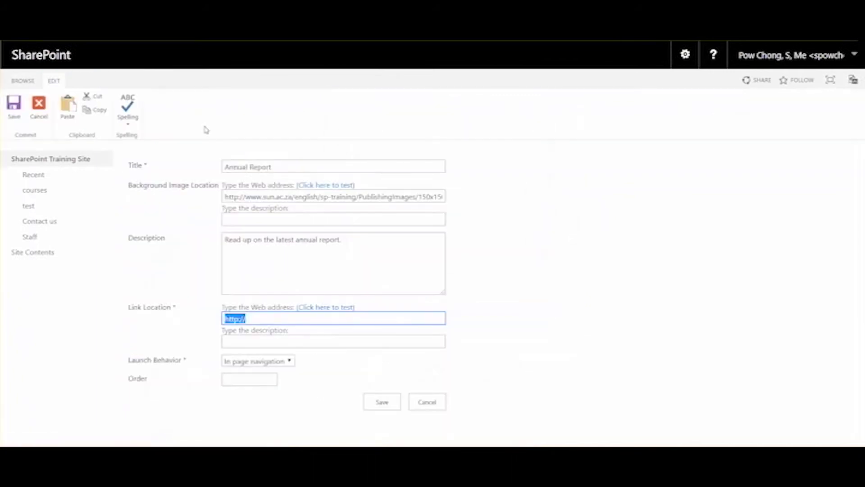
# - Replace the link location's web address with the copied document address, and remove everything after ".docx"
pyautogui.press('BackSpace')
pyautogui.hotkey('ctrl', 'v')
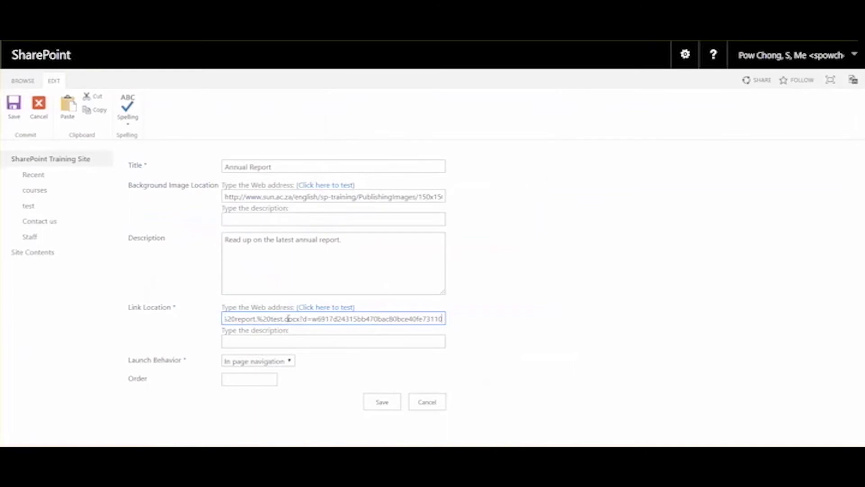
pyautogui.doubleClick(298, 319)
pyautogui.click(303, 318)
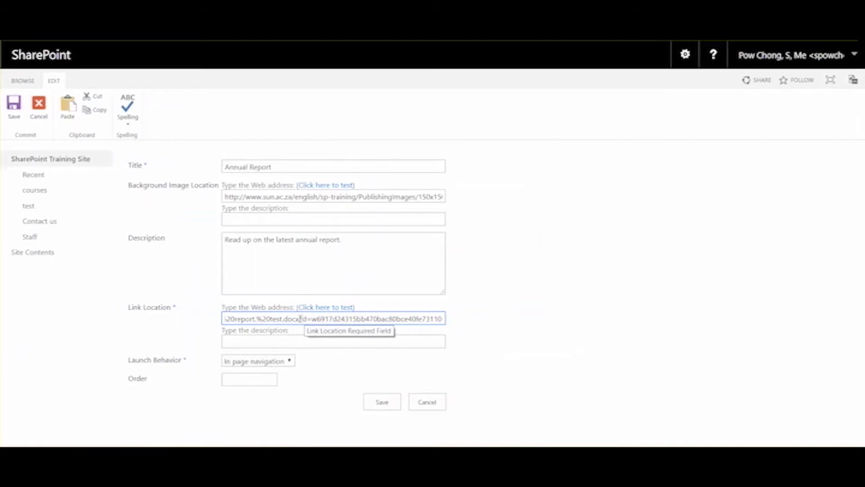
pyautogui.moveTo(300, 318); pyautogui.dragTo(494, 322)
pyautogui.press('BackSpace')
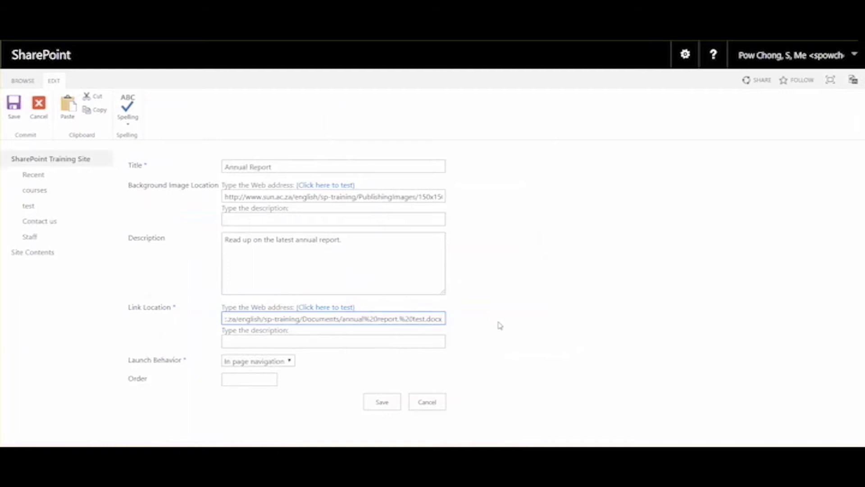
pyautogui.click(548, 321)
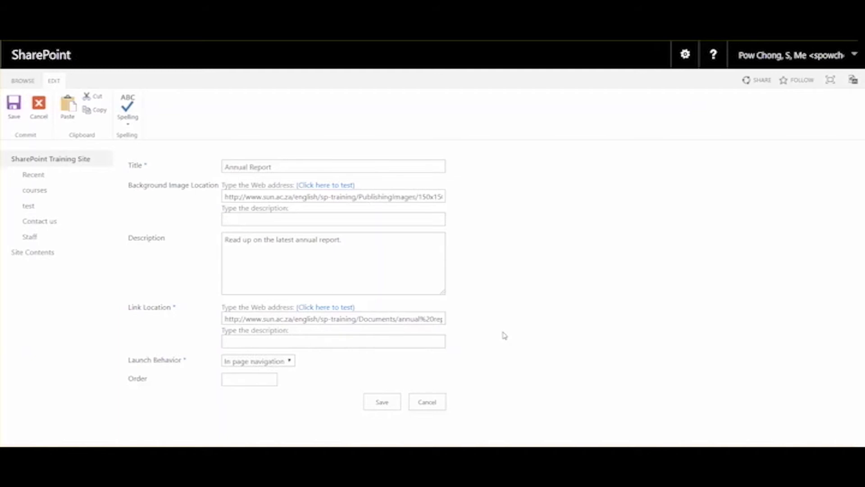
# - Set the Annual Report item's order to 10 and save the item
pyautogui.click(268, 379)
pyautogui.write('10')
pyautogui.click(480, 362)
pyautogui.click(382, 402)
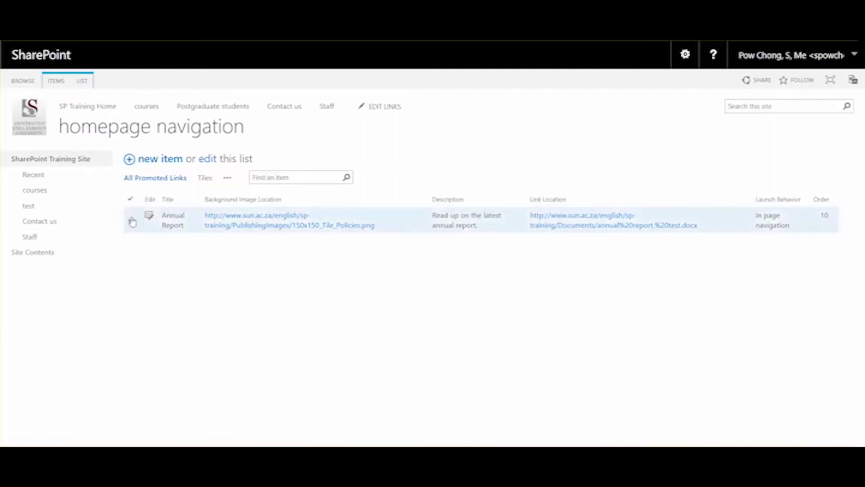
# - Edit the list in place and set the display text of the item's background image location to "annual report"
pyautogui.click(209, 159)
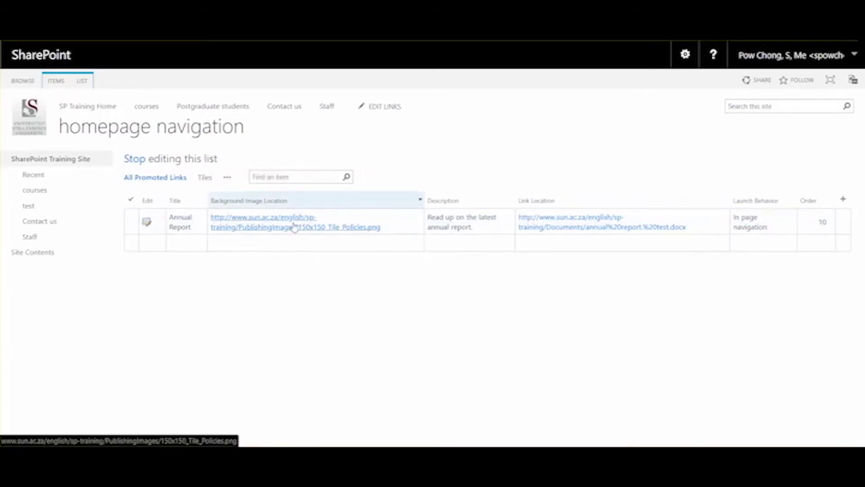
pyautogui.click(346, 218)
pyautogui.click(345, 218)
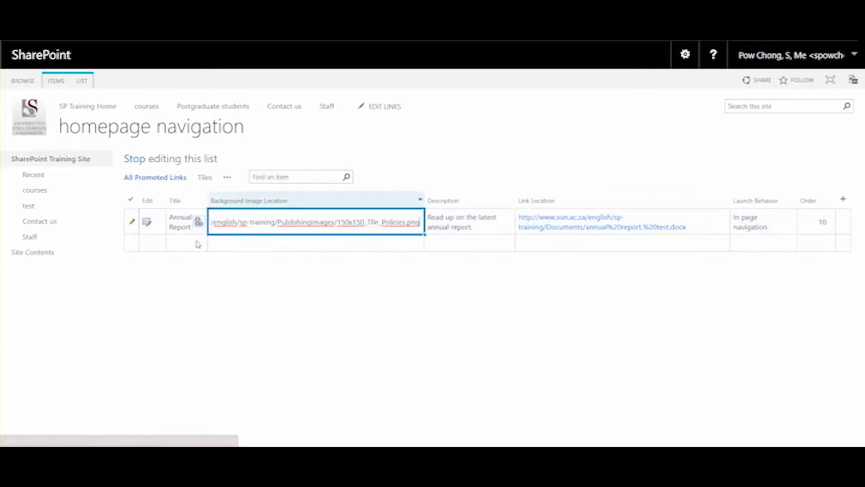
pyautogui.click(199, 222)
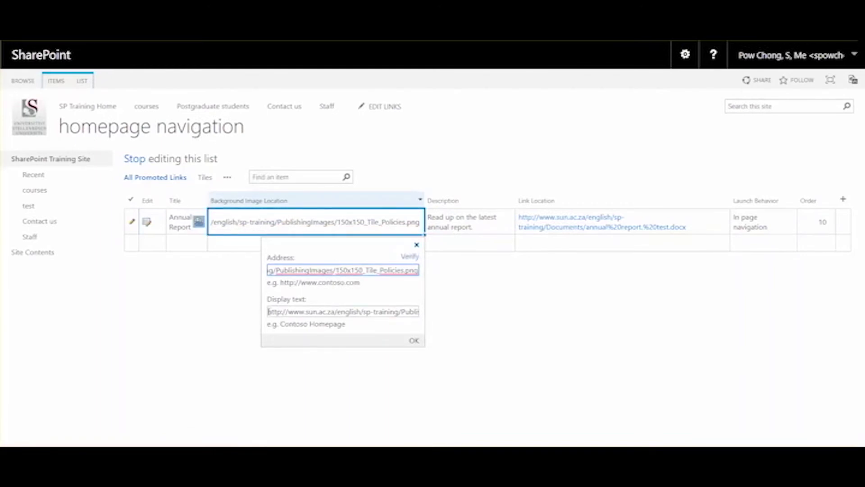
pyautogui.moveTo(269, 311); pyautogui.dragTo(446, 313)
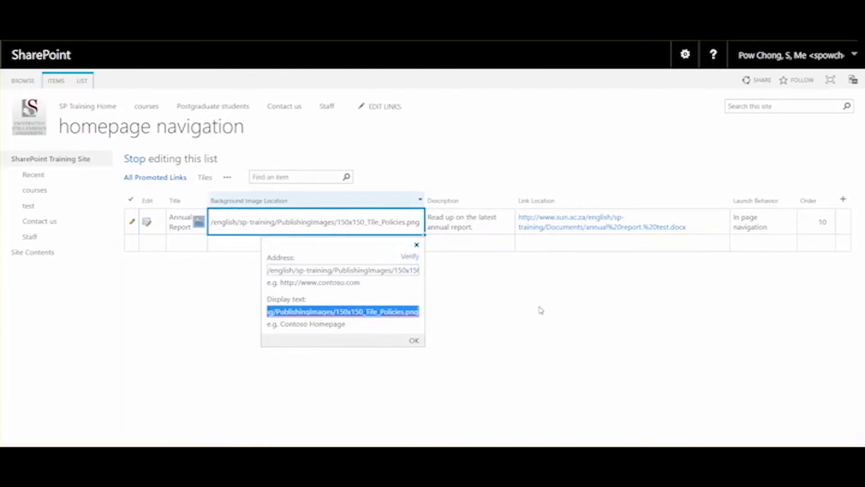
pyautogui.press('BackSpace')
pyautogui.write('annual report')
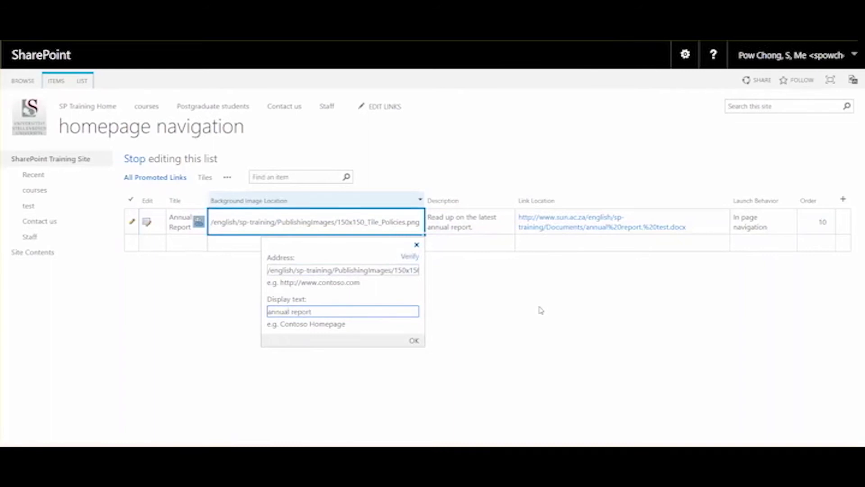
pyautogui.click(415, 341)
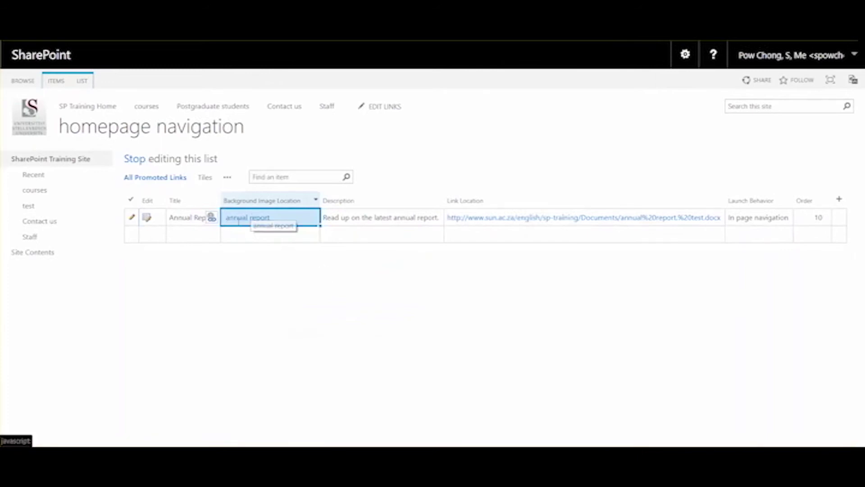
# - Set the display text of the item's link location to "Annual report 2019" and finish editing the list
pyautogui.click(556, 224)
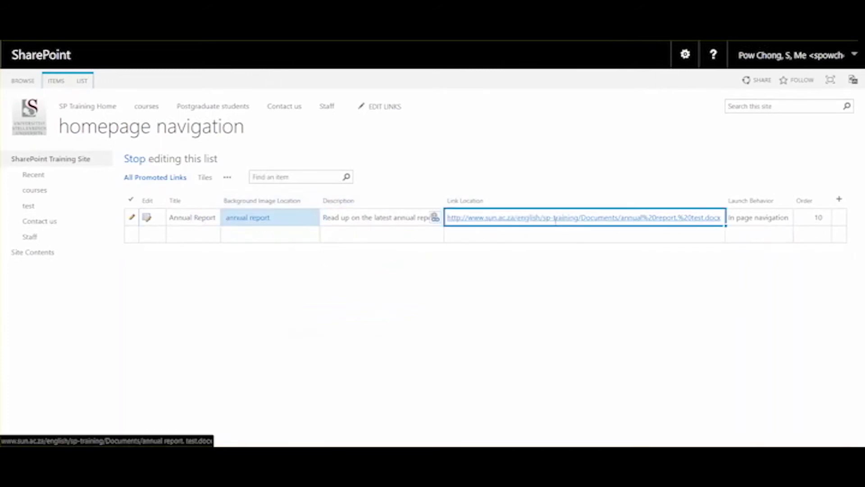
pyautogui.click(435, 218)
pyautogui.click(627, 305)
pyautogui.hotkey('ctrl', 'a')
pyautogui.press('BackSpace')
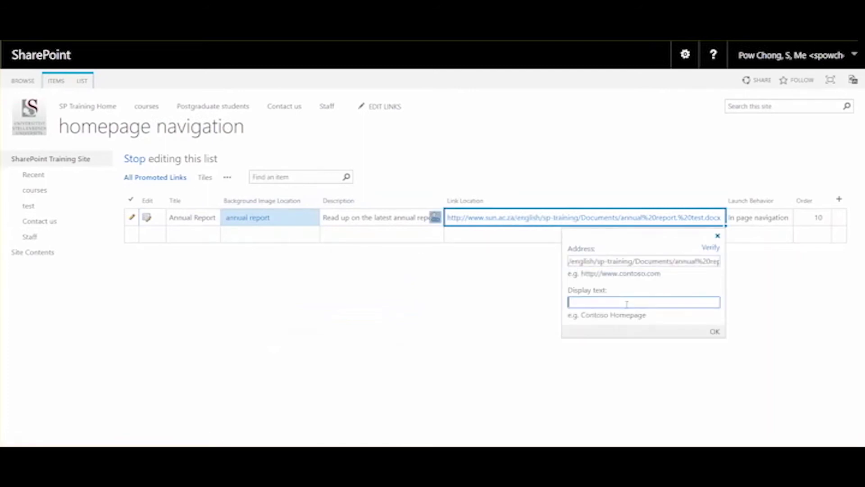
pyautogui.write('Annuak')
pyautogui.click(715, 332)
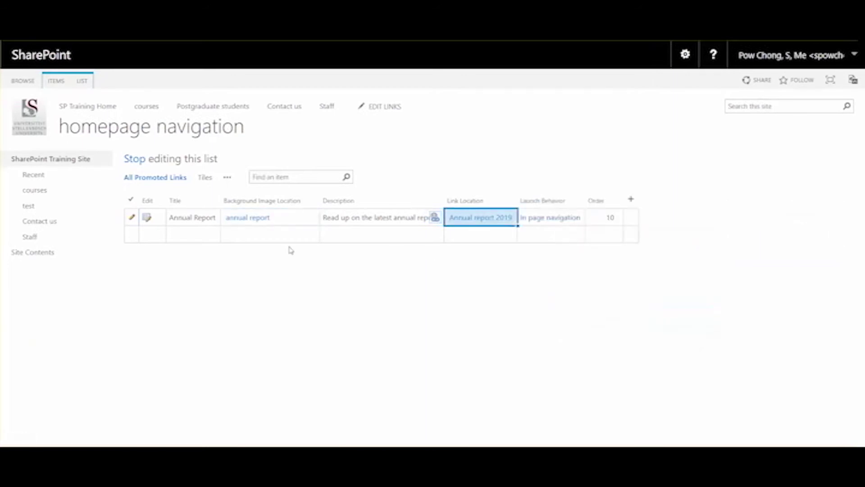
pyautogui.click(137, 160)
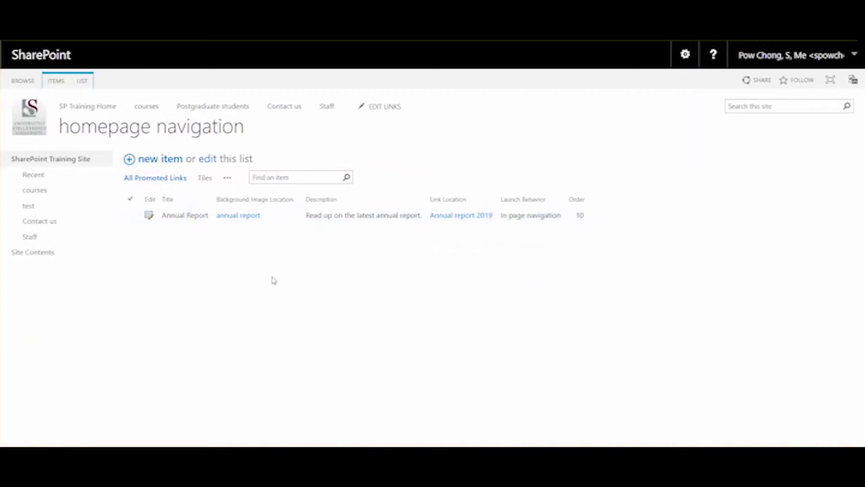
# - Go to the SP Training Home page and open it for editing
pyautogui.click(98, 111)
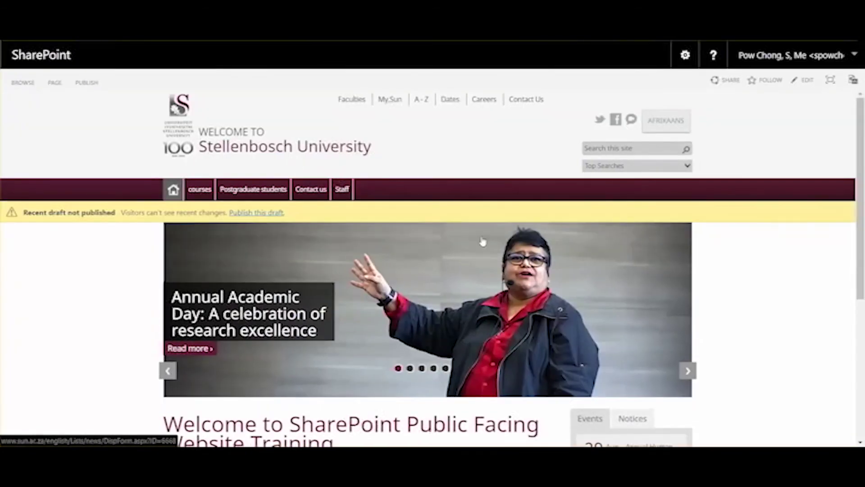
pyautogui.scroll(-4, 730, 272)
pyautogui.click(684, 55)
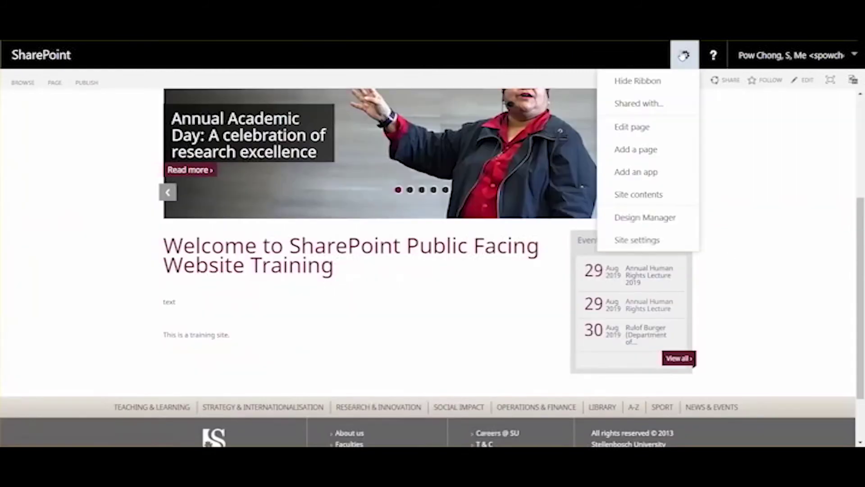
pyautogui.click(658, 135)
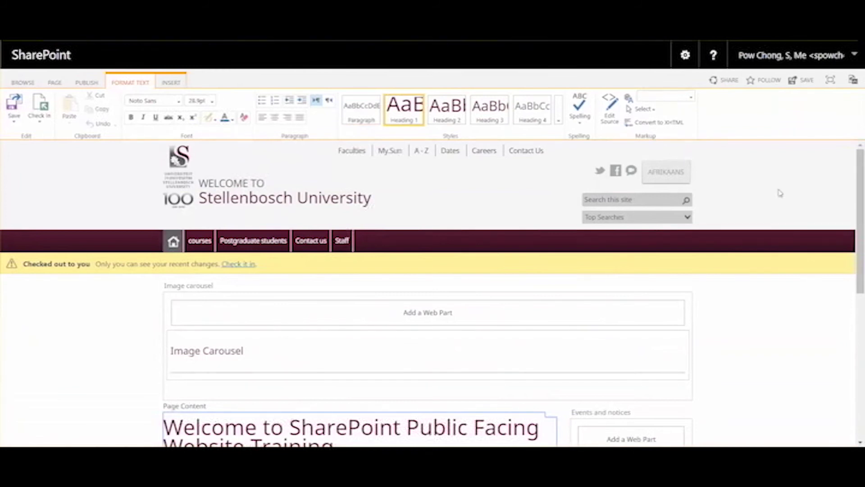
# - Insert the homepage navigation web part from the Apps category on a new line below the text in the page content
pyautogui.scroll(-4, 653, 230)
pyautogui.scroll(-1, 408, 318)
pyautogui.click(178, 292)
pyautogui.rightClick(179, 296)
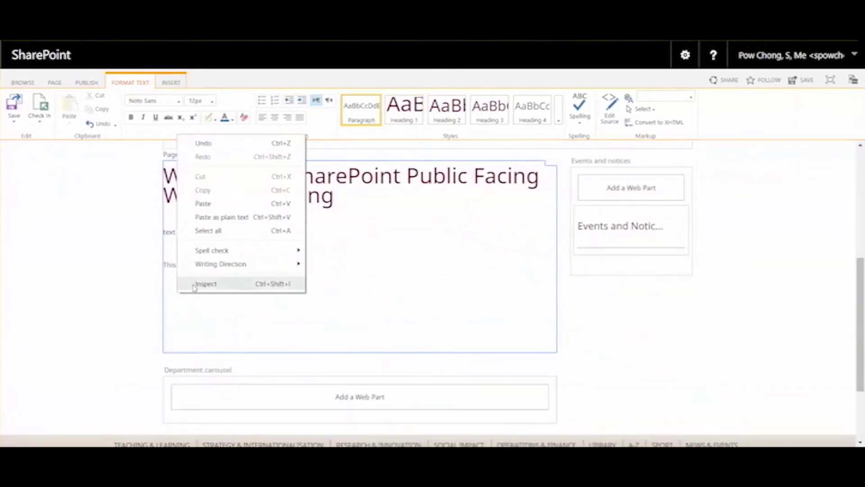
pyautogui.click(175, 325)
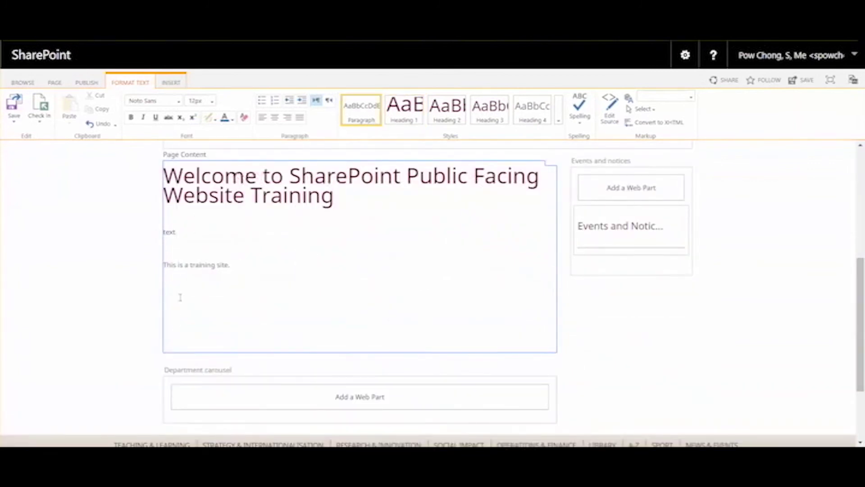
pyautogui.press('Return')
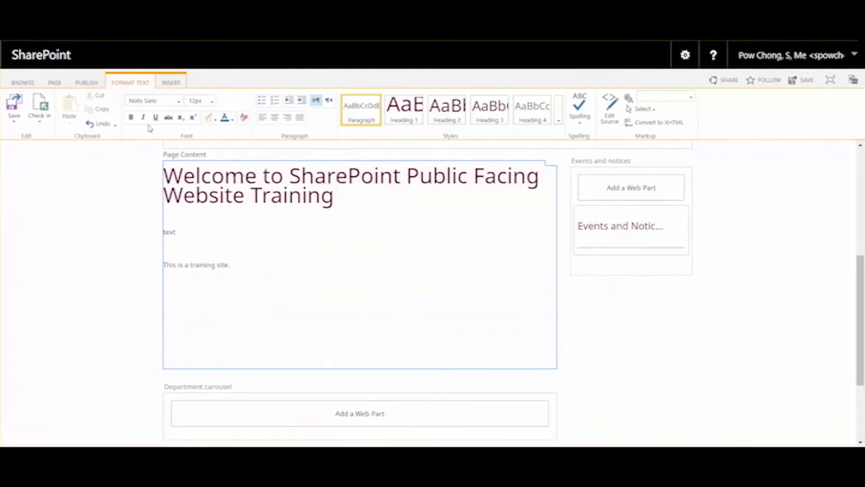
pyautogui.click(172, 83)
pyautogui.click(212, 108)
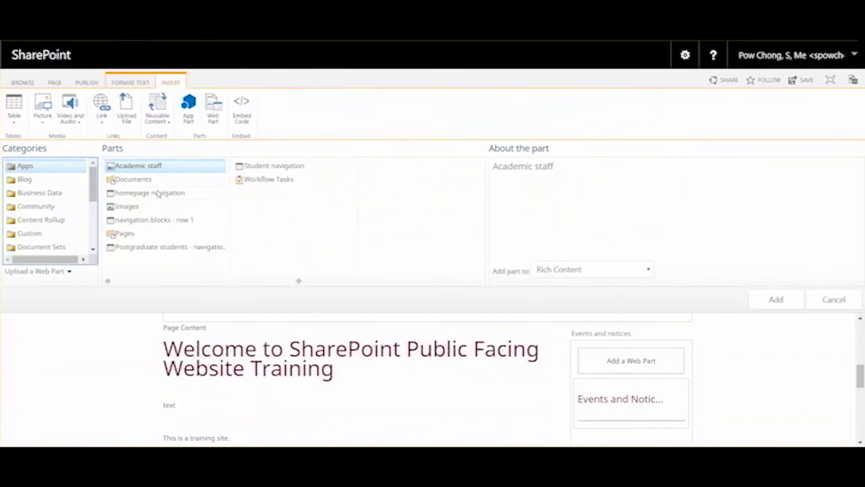
pyautogui.click(131, 195)
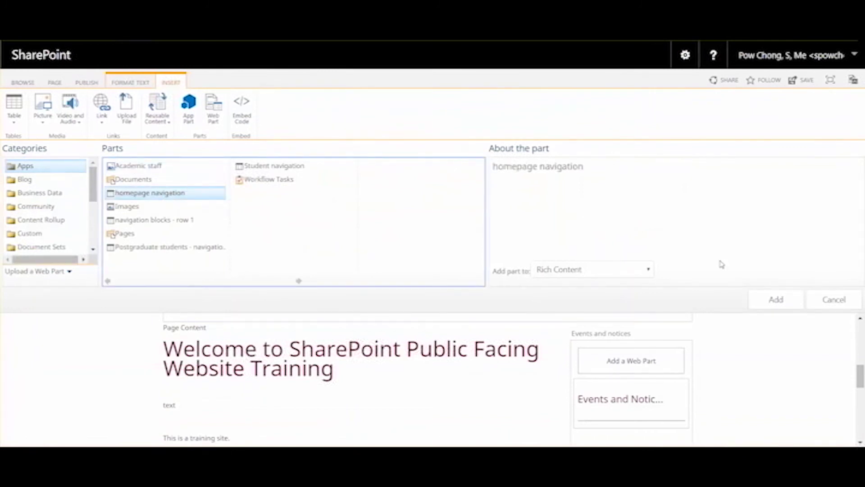
pyautogui.click(776, 300)
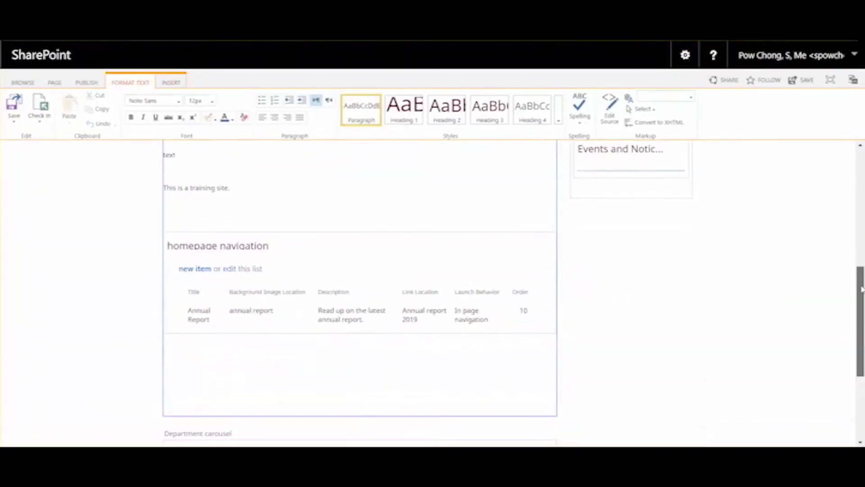
# - Edit the homepage navigation web part, switch its selected view to Tiles and apply the change
pyautogui.moveTo(534, 254)
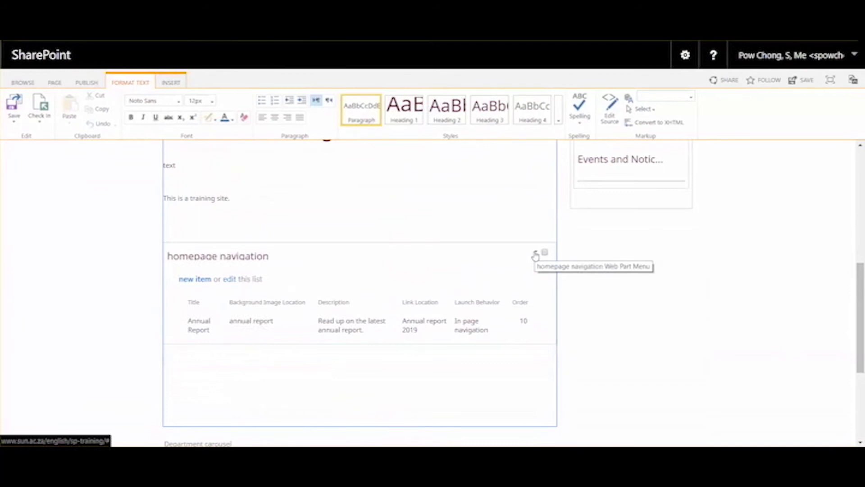
pyautogui.click(536, 255)
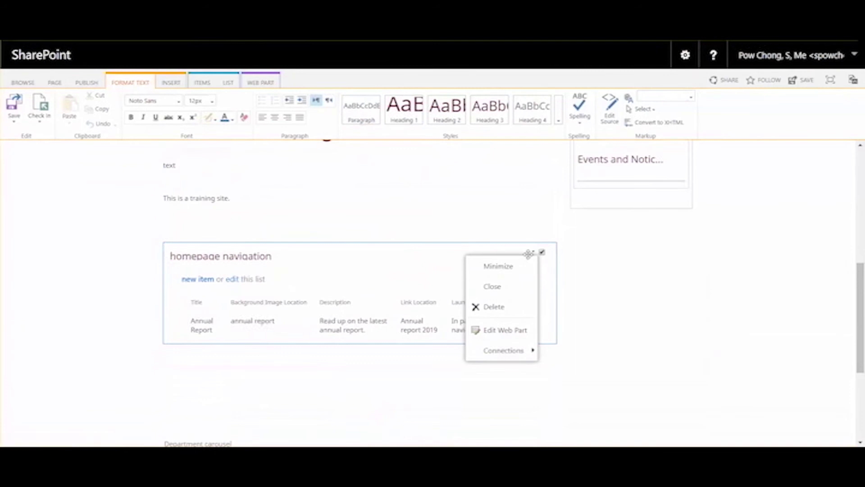
pyautogui.click(520, 331)
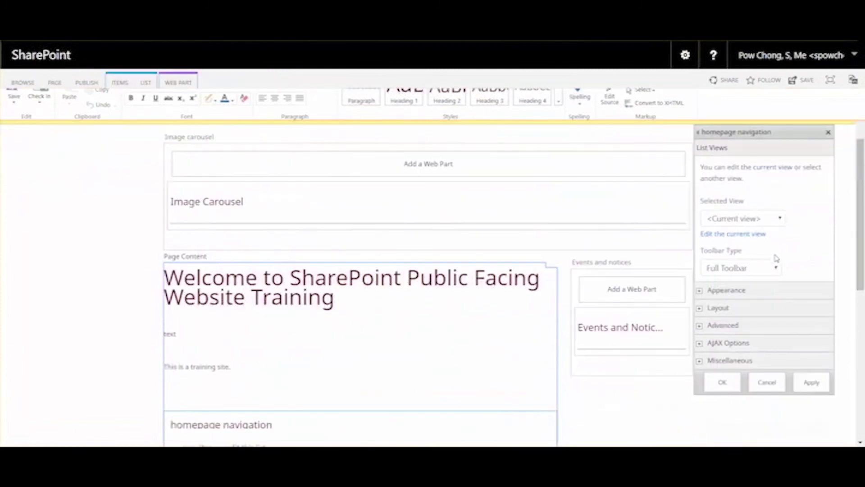
pyautogui.click(773, 219)
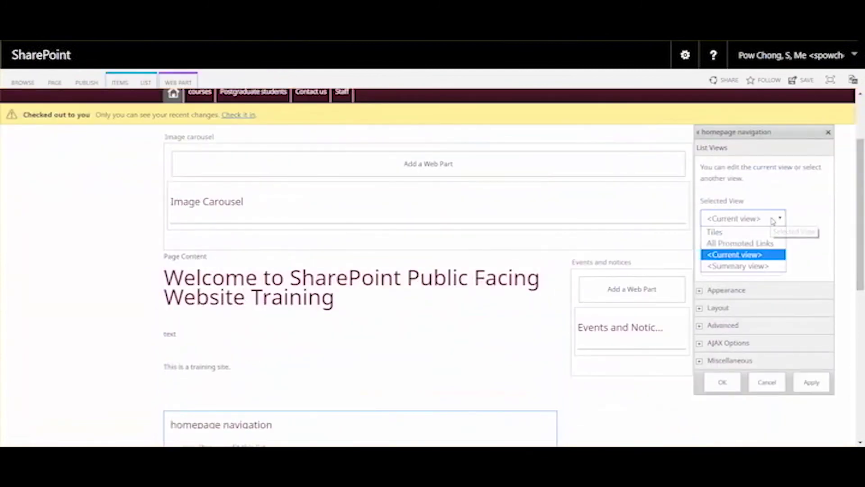
pyautogui.click(764, 232)
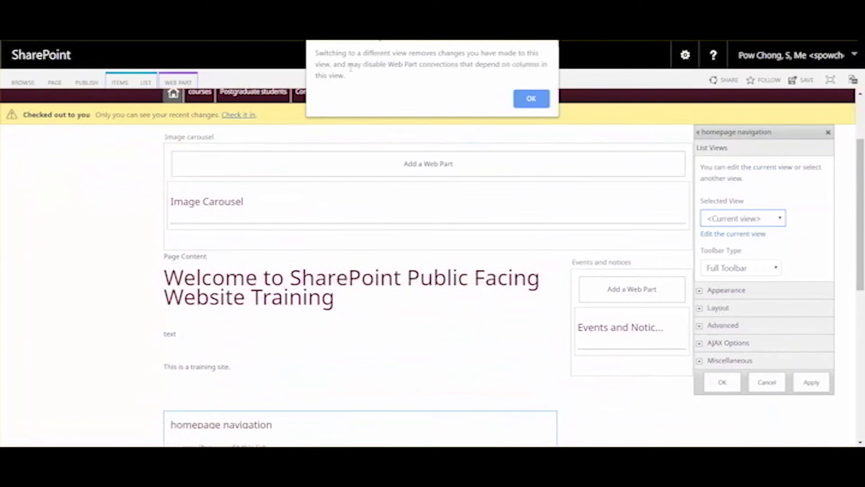
pyautogui.click(531, 99)
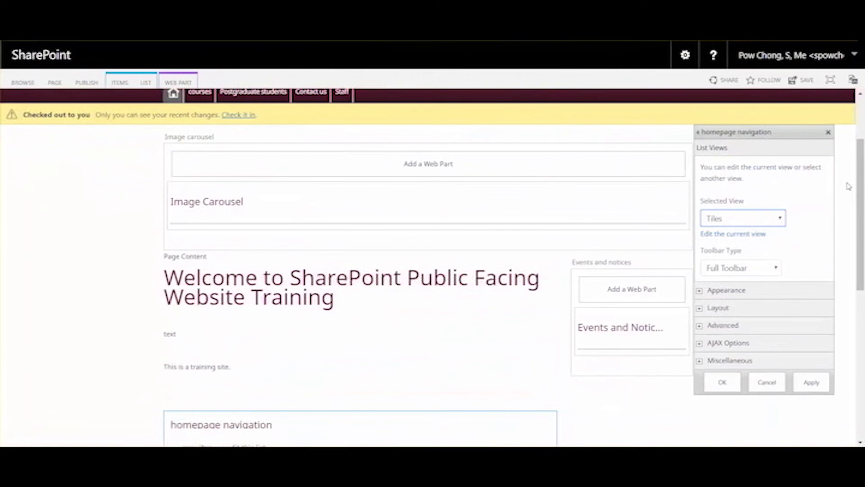
pyautogui.click(813, 386)
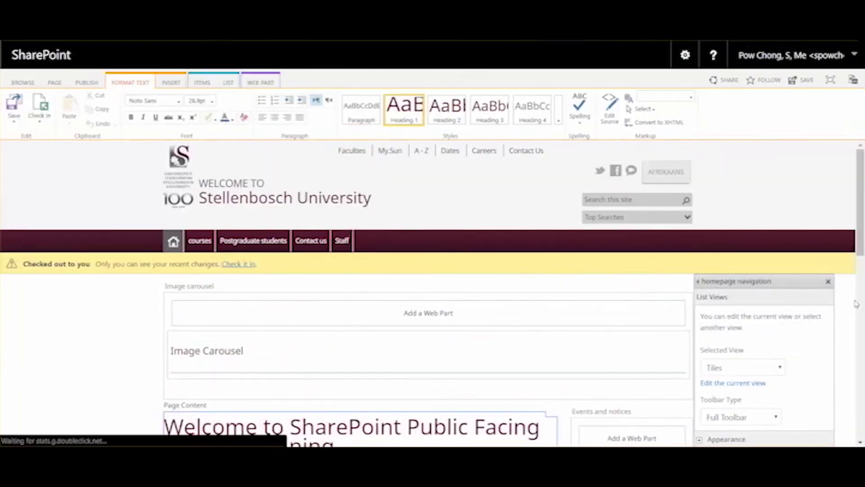
pyautogui.scroll(-2, 324, 352)
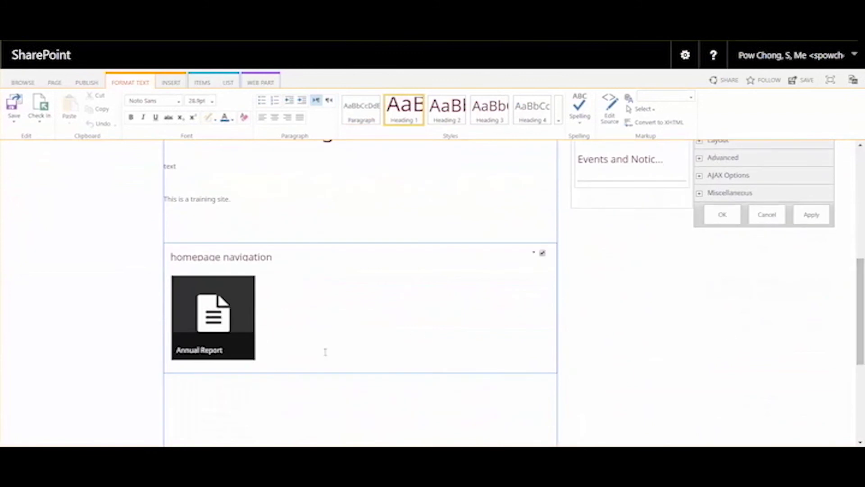
pyautogui.moveTo(224, 324)
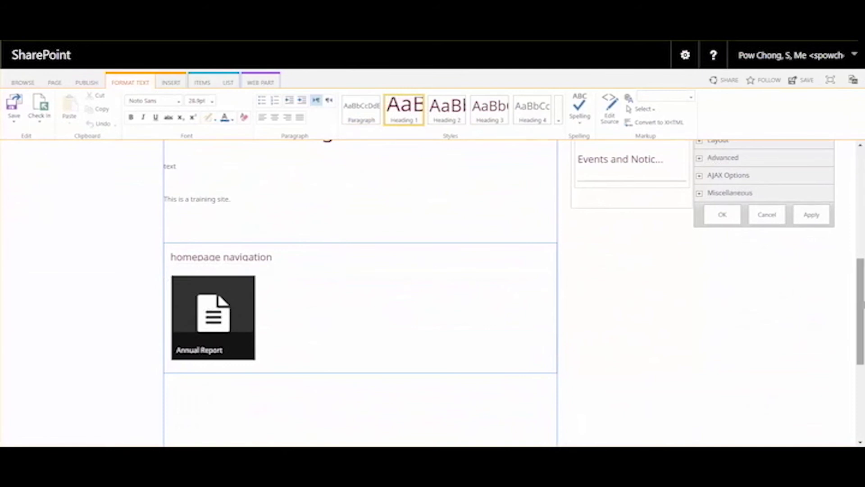
pyautogui.scroll(3, 839, 251)
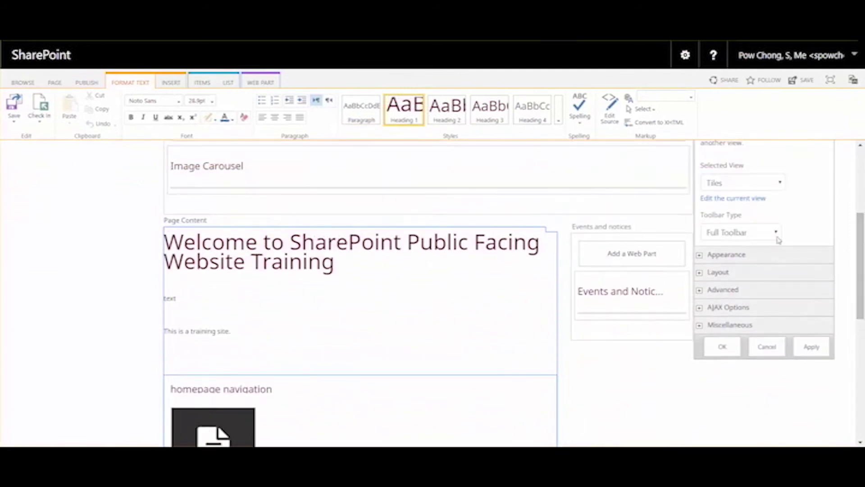
pyautogui.scroll(3, 861, 253)
pyautogui.scroll(-4, 788, 265)
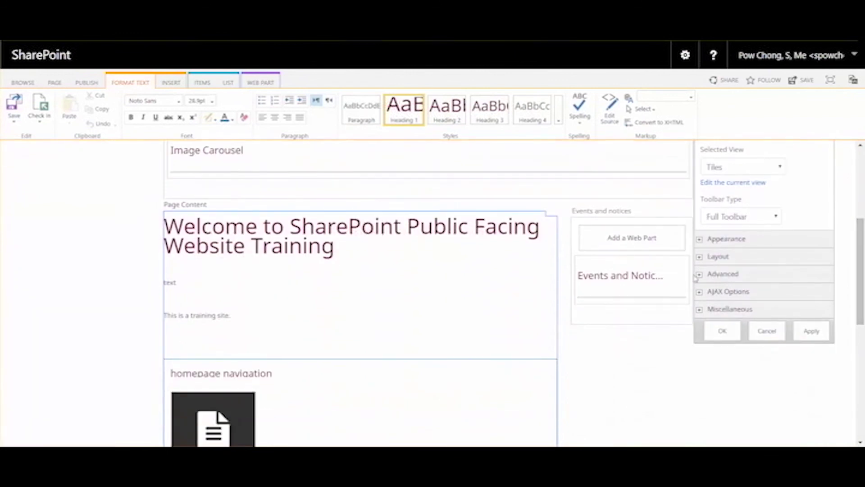
# - Set the homepage navigation web part's chrome type to None, apply the change and check in the page
pyautogui.click(700, 239)
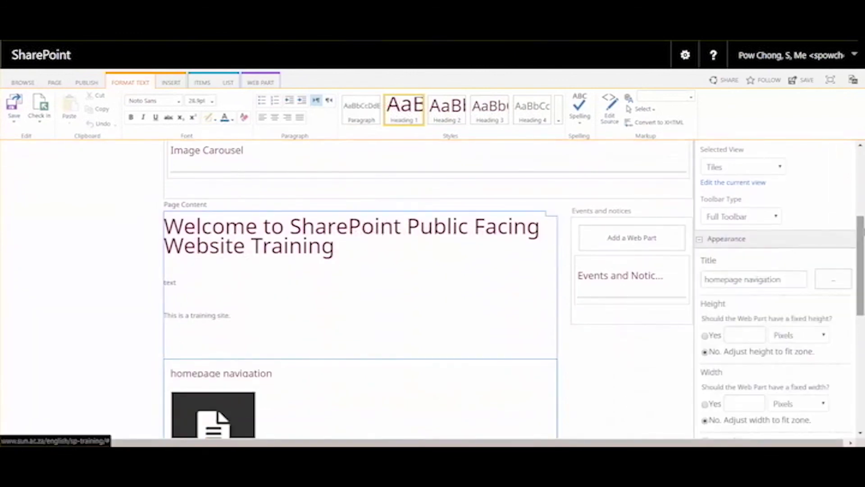
pyautogui.scroll(-4, 861, 270)
pyautogui.scroll(2, 751, 202)
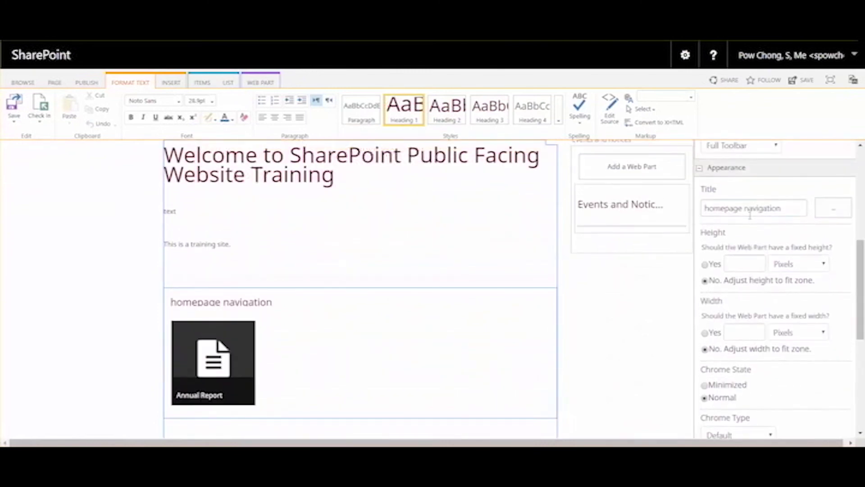
pyautogui.scroll(-3, 845, 258)
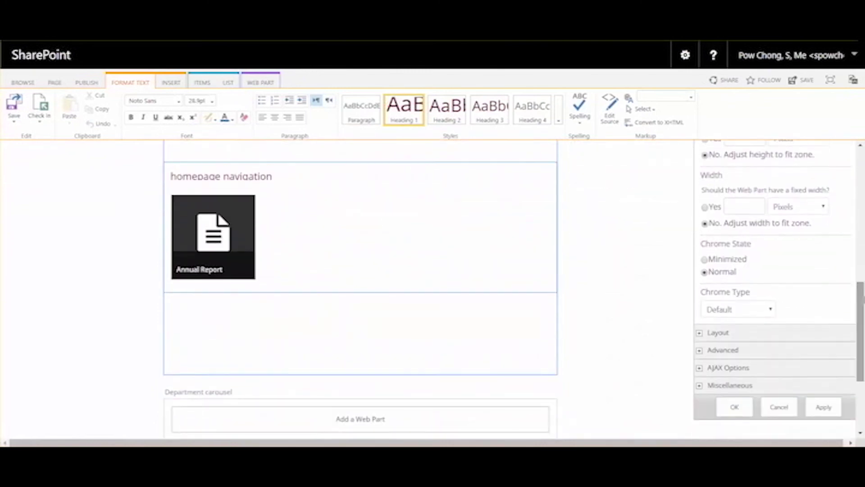
pyautogui.click(761, 311)
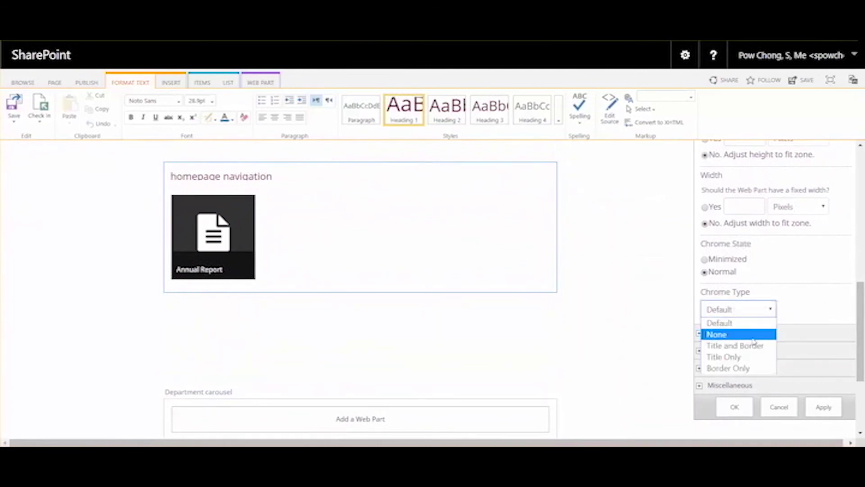
pyautogui.click(751, 334)
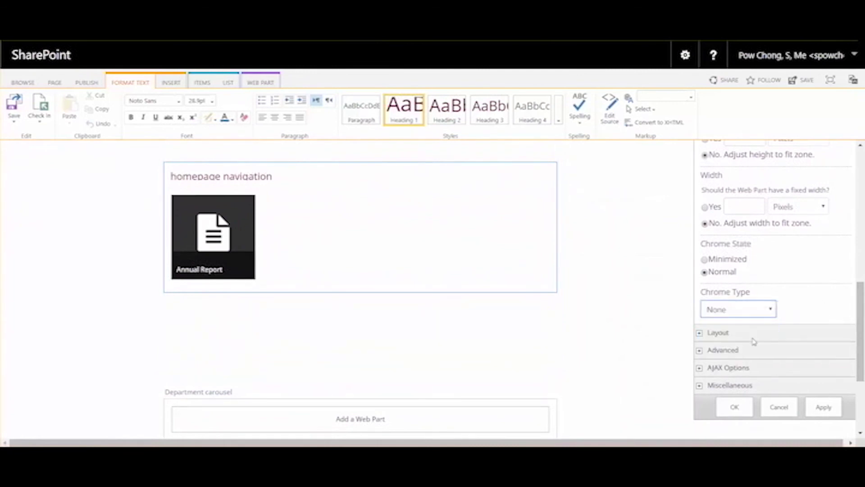
pyautogui.click(823, 410)
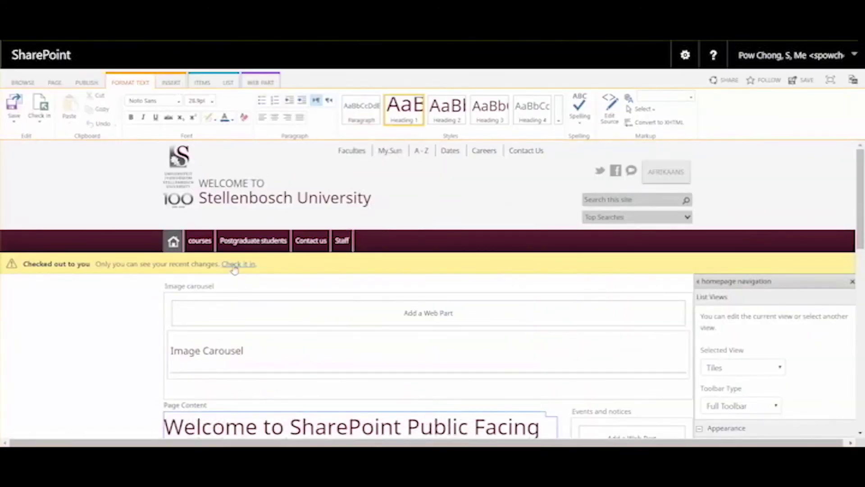
pyautogui.click(238, 264)
pyautogui.click(483, 331)
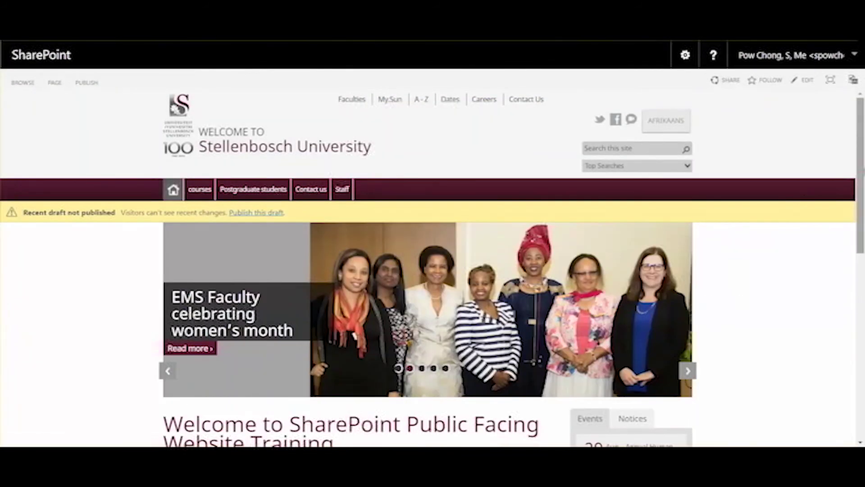
# - Test the Annual Report tile on the homepage by opening the linked annual report. test.docx in Word, and close the document
pyautogui.scroll(-4, 835, 185)
pyautogui.scroll(-2, 364, 312)
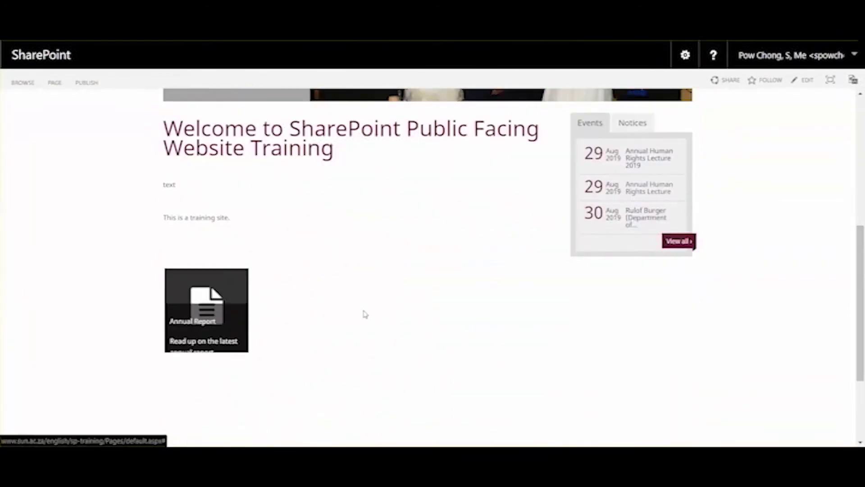
pyautogui.click(221, 313)
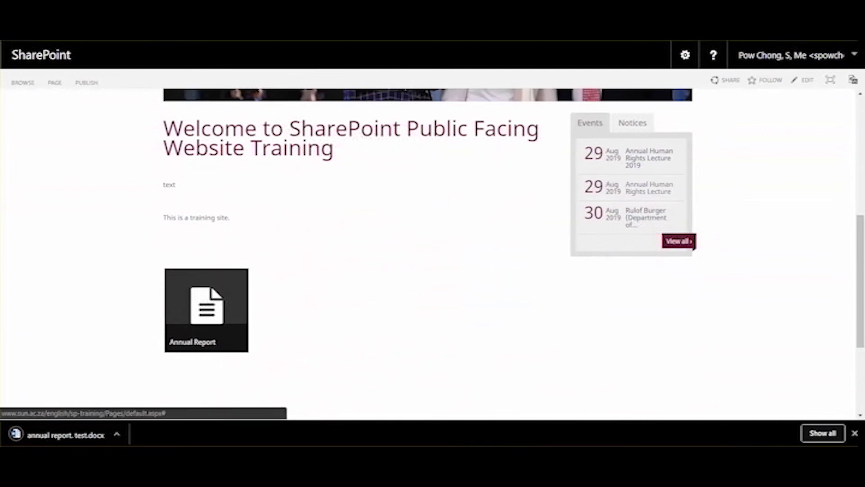
pyautogui.click(90, 434)
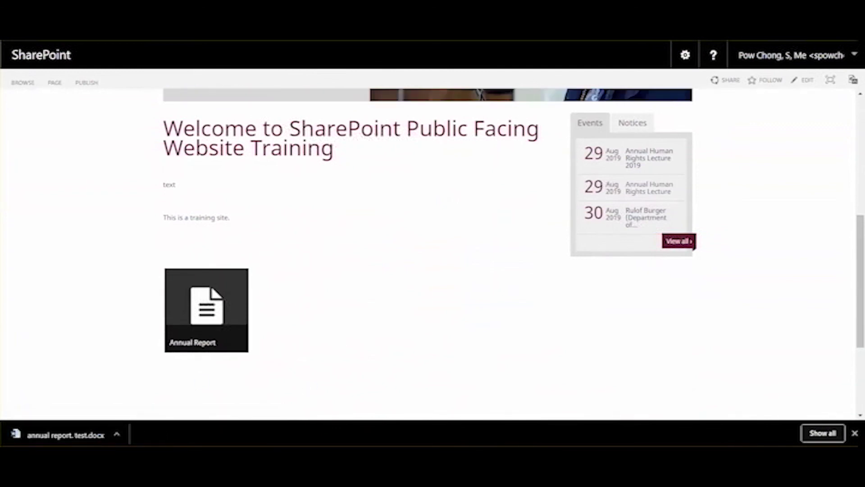
pyautogui.click(520, 76)
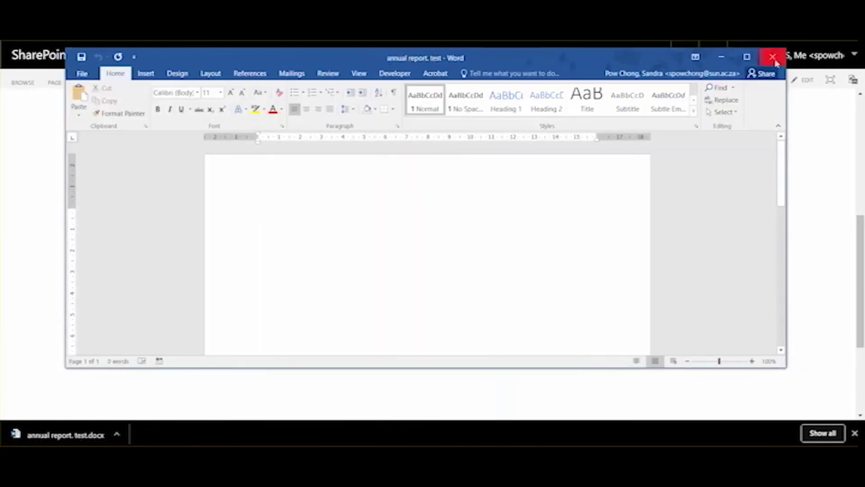
pyautogui.click(773, 58)
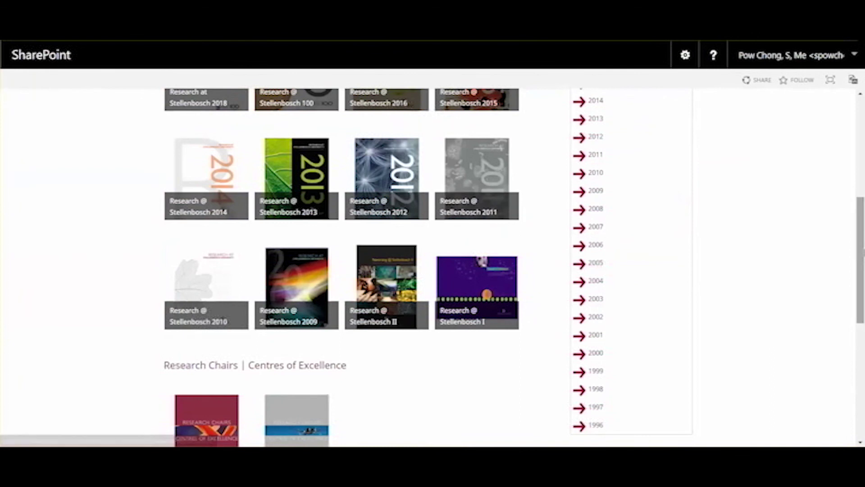
# - Examine the example tile layouts on the Research-related Publications page and the AgriSciences Annual Report page, advancing the latter's tiles
pyautogui.scroll(3, 262, 220)
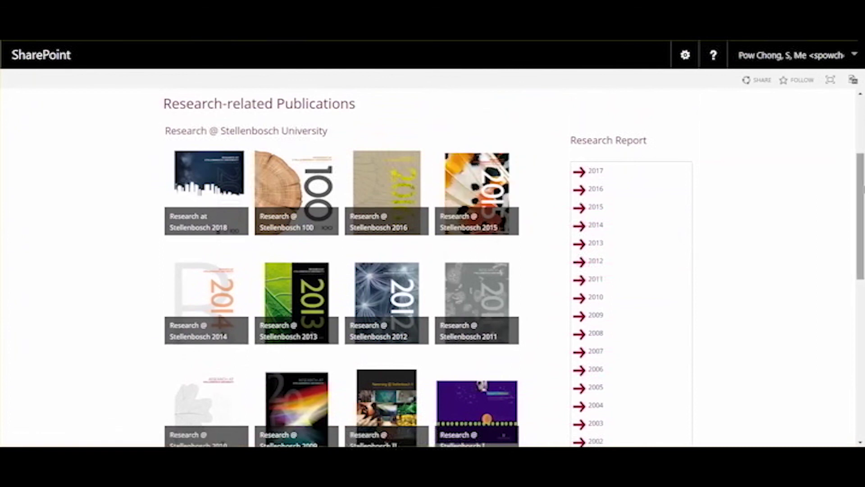
pyautogui.scroll(-6, 678, 185)
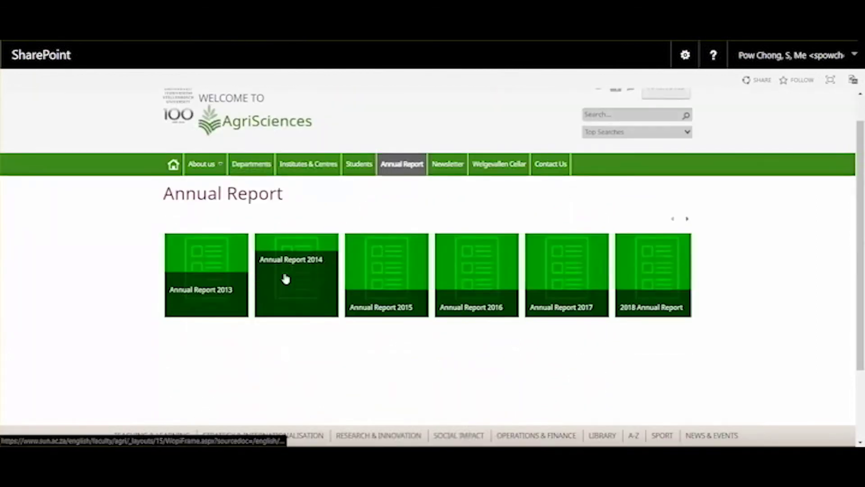
pyautogui.click(687, 219)
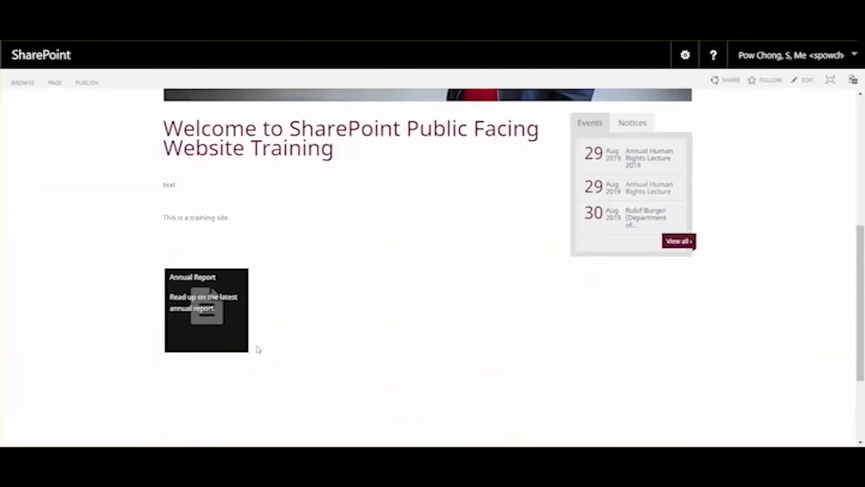